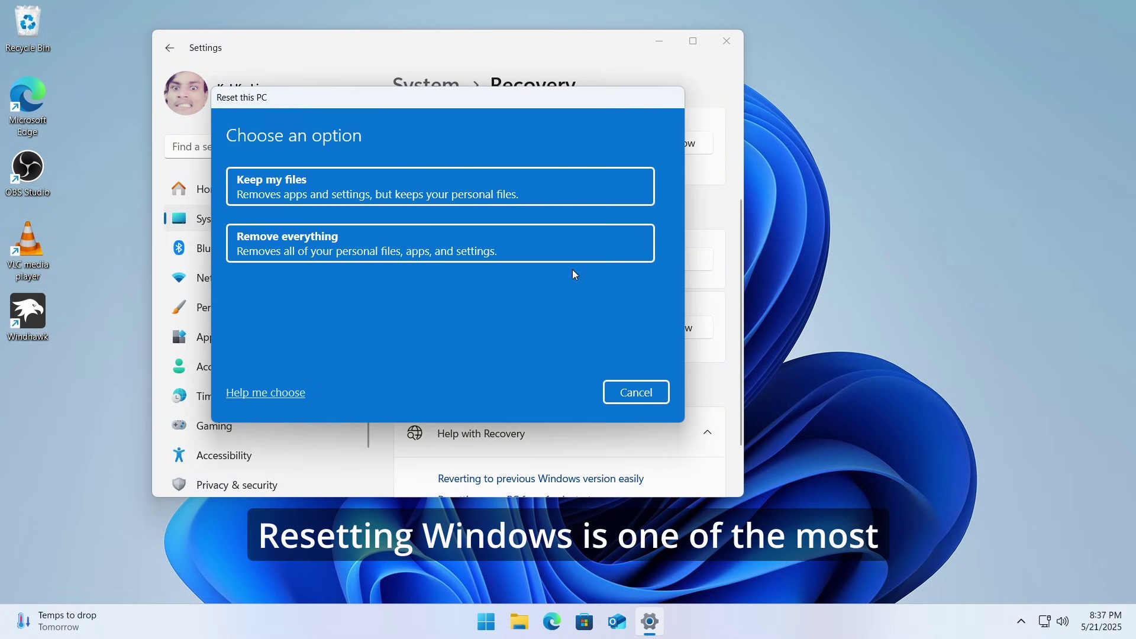
- Choose Remove everything for the PC reset and continue to the preparation stage
left_click(372, 253)
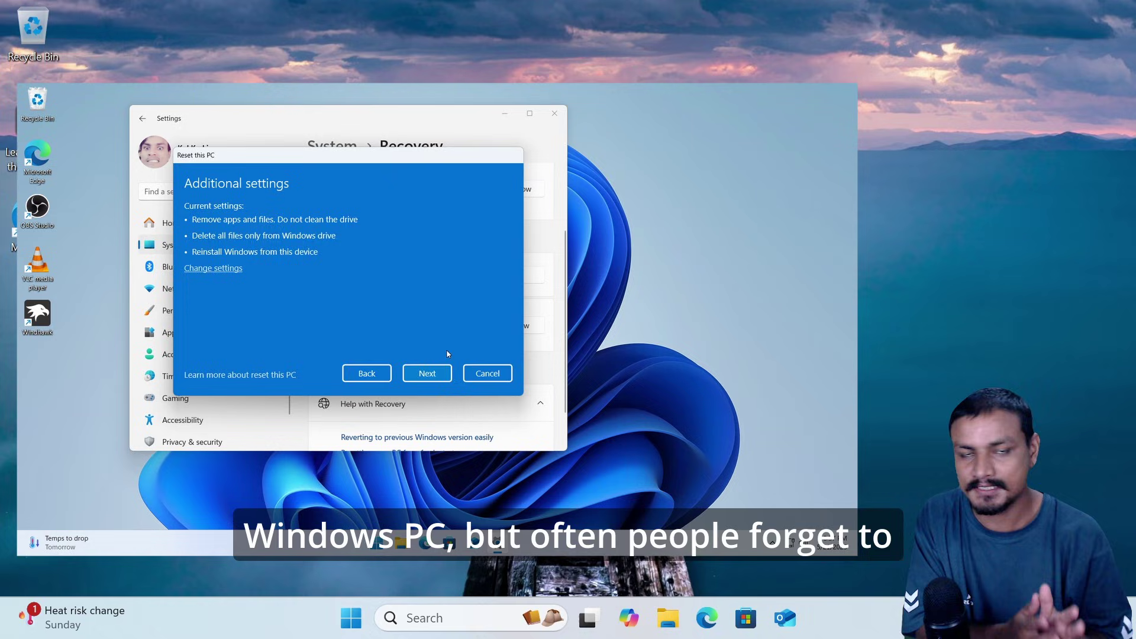
left_click(541, 392)
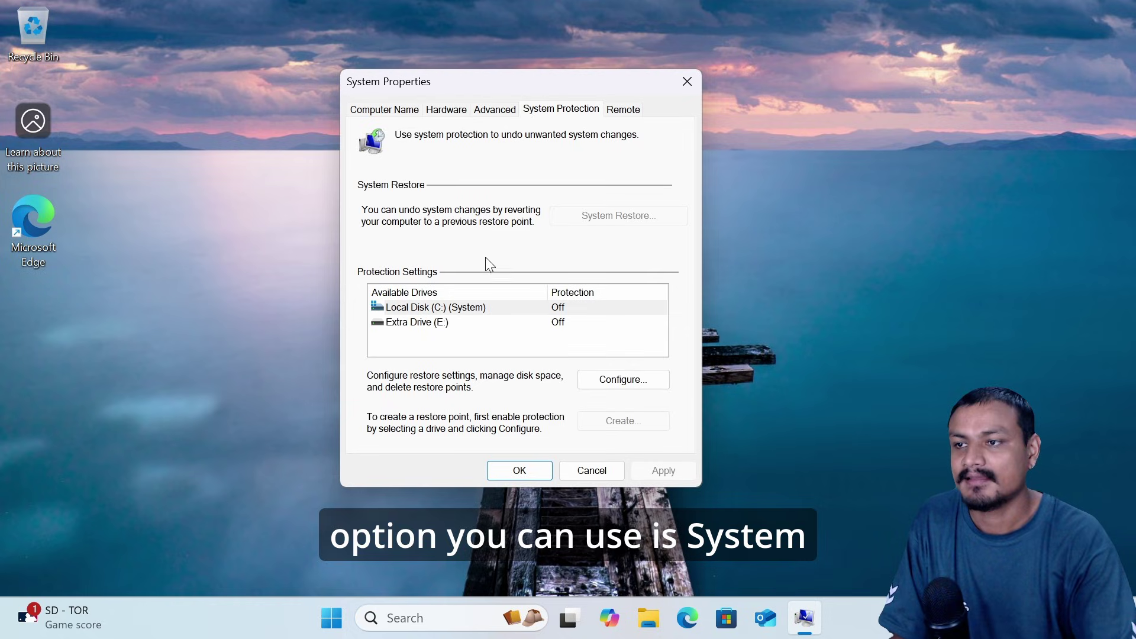
- Verify protection is off for drives C: and E:, then switch to File Explorer Home
key("Tab")
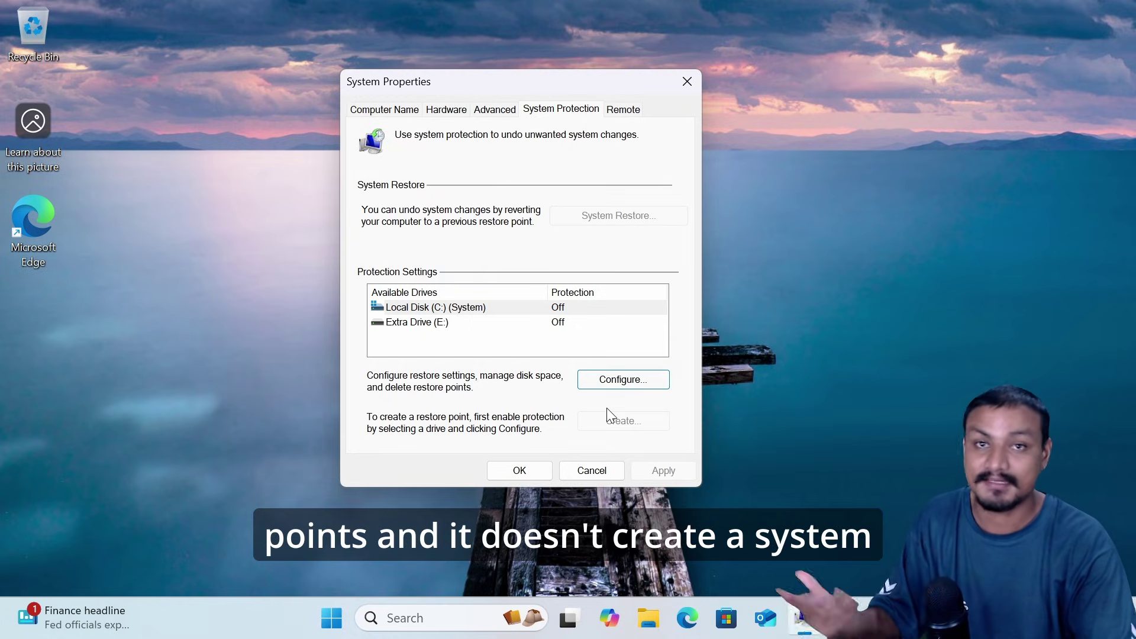
left_click(650, 619)
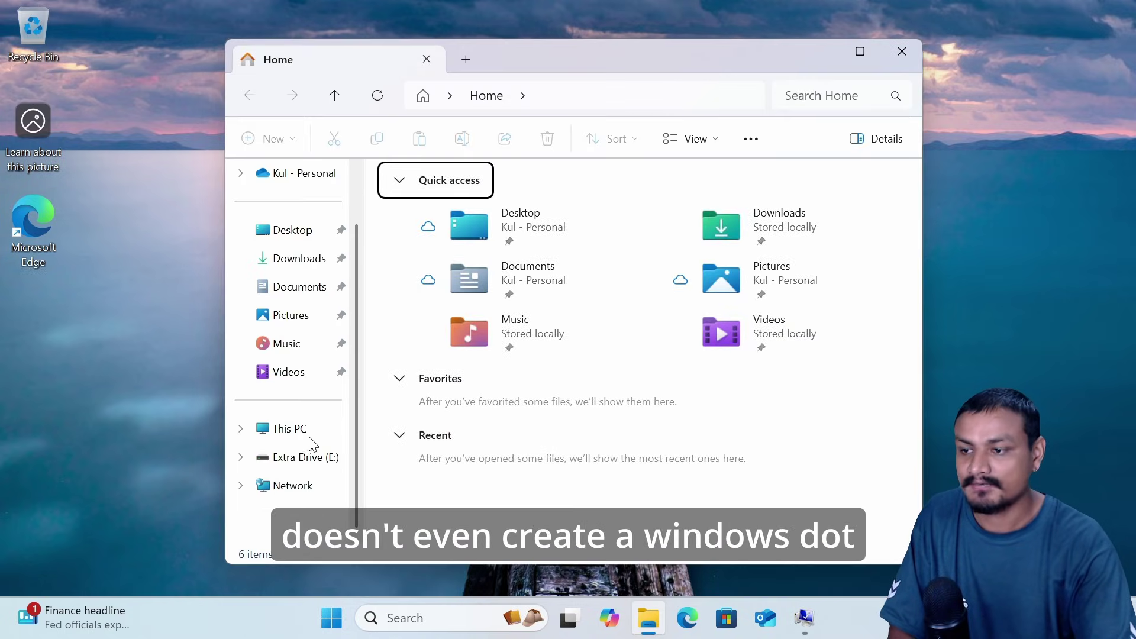
- Browse from This PC into Local Disk (C:) to view its folders
left_click(304, 430)
double_click(438, 205)
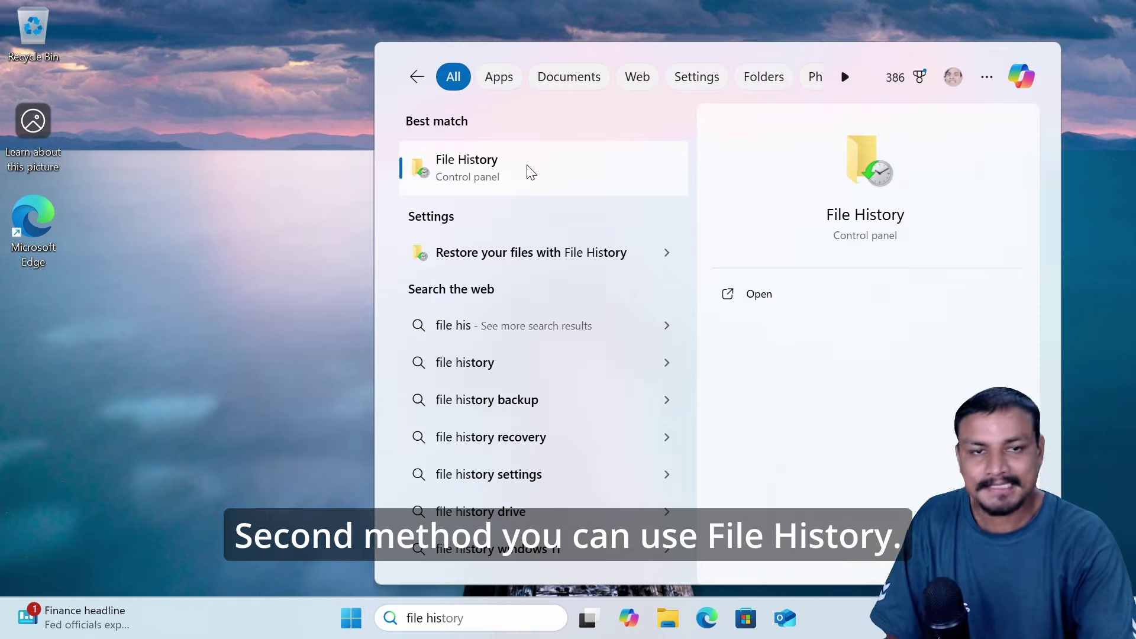
- Open the File History Control Panel page, showing it off with Extra Drive (E:) as target
left_click(524, 176)
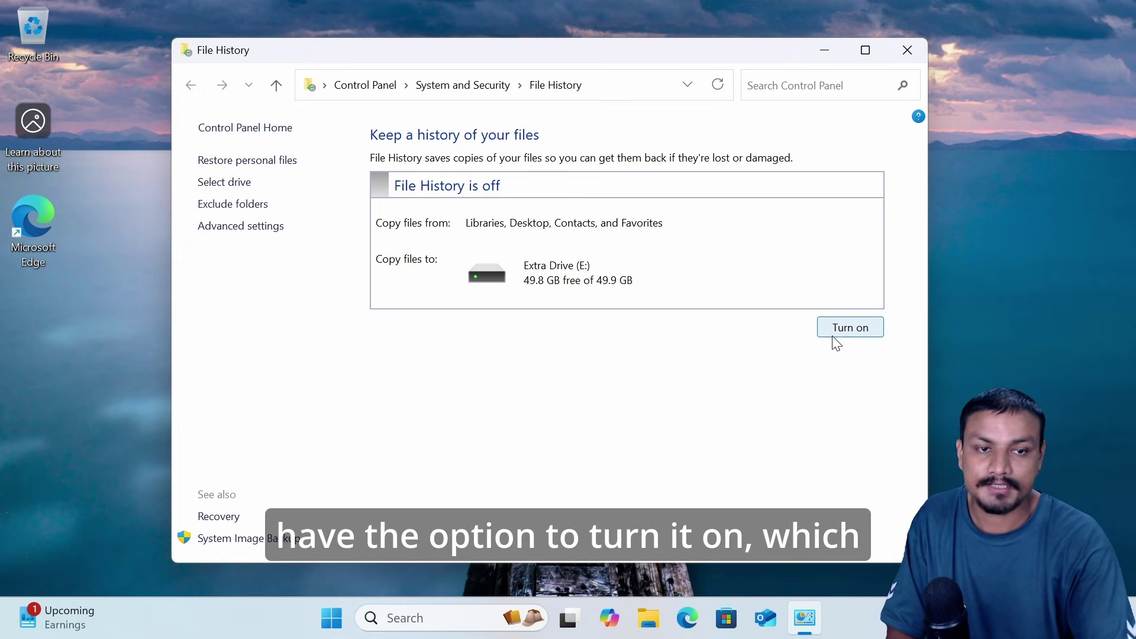
left_click_drag(601, 64, 578, 68)
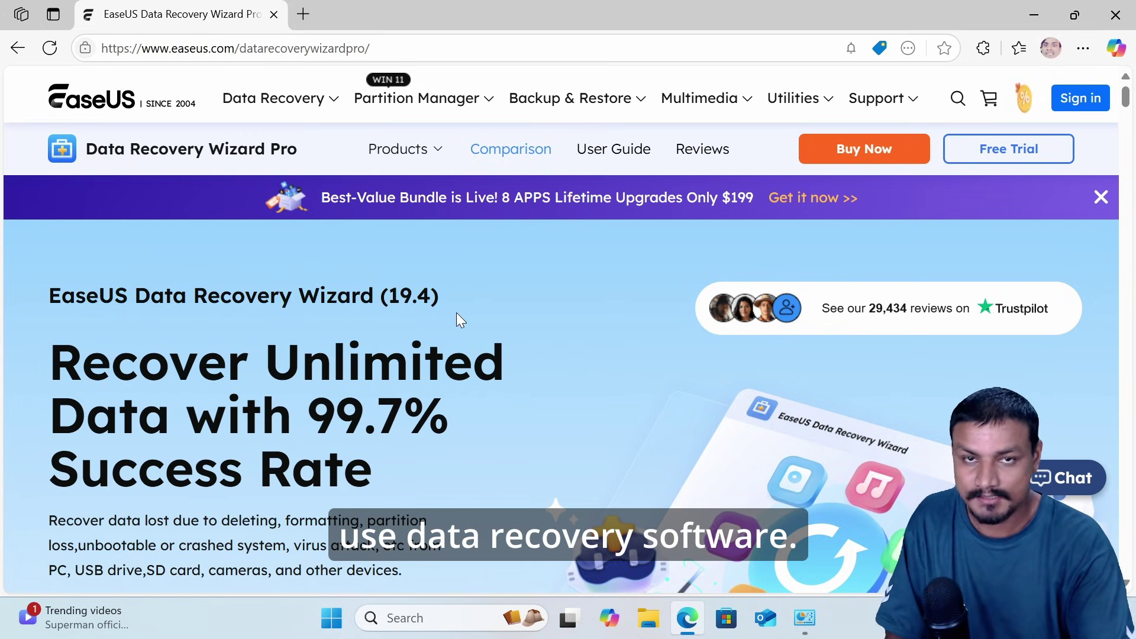
- Scroll down the EaseUS Data Recovery Wizard Pro page and download its free trial
scroll(502, 323, "down", 3)
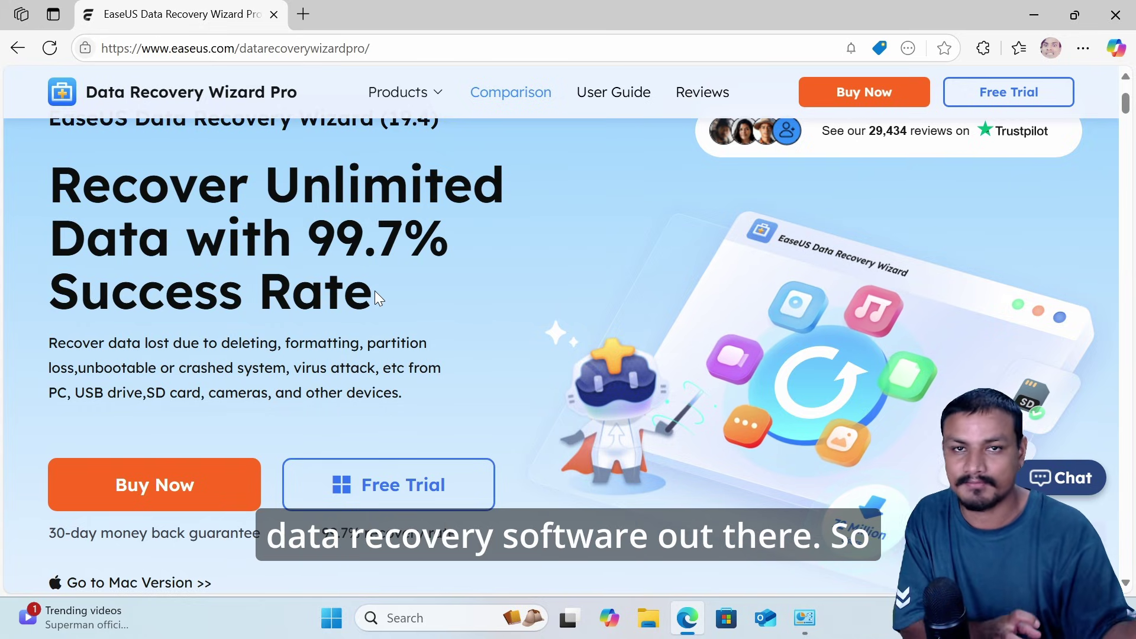
scroll(370, 302, "down", 3)
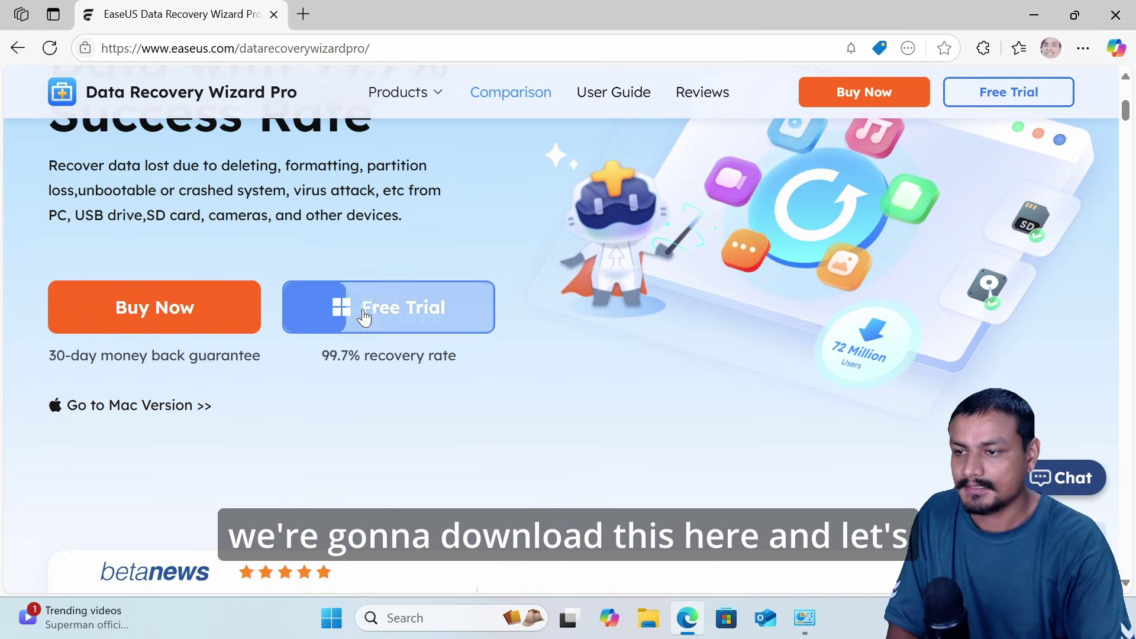
left_click(363, 312)
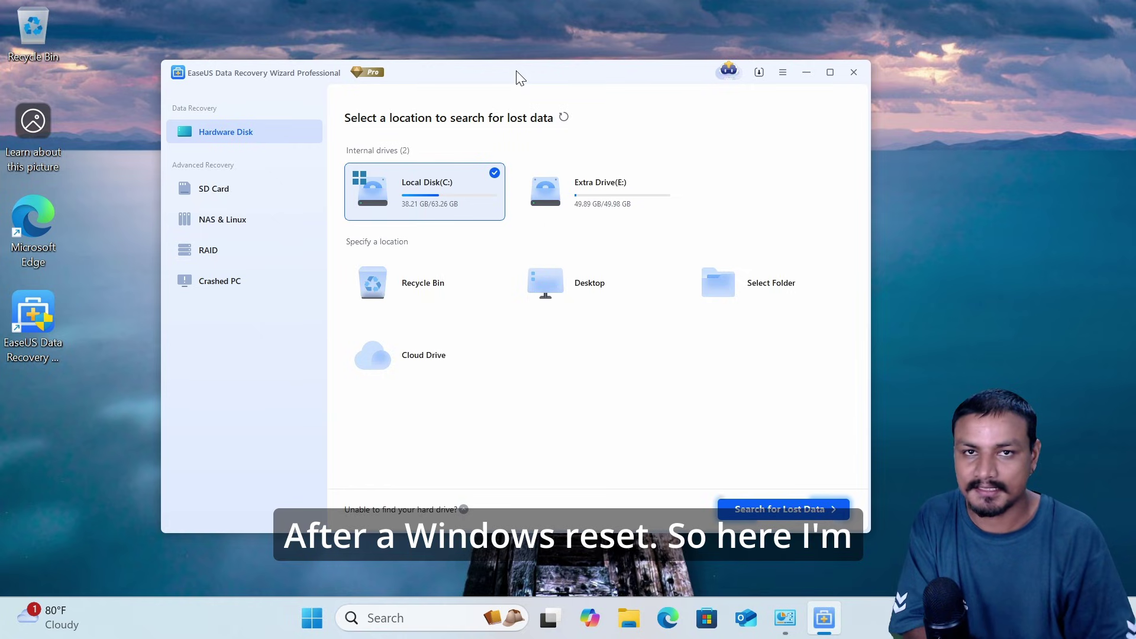
- Start the lost-data scan of Local Disk (C:), dismissing the tip and lost-partitions notice
left_click_drag(517, 71, 484, 61)
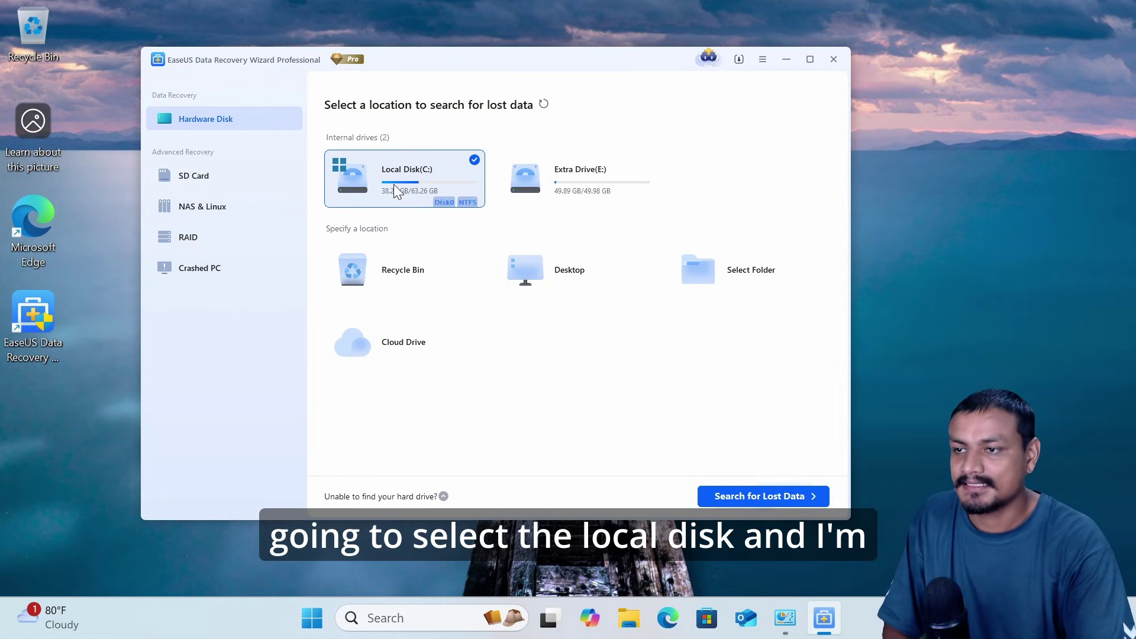
left_click(745, 496)
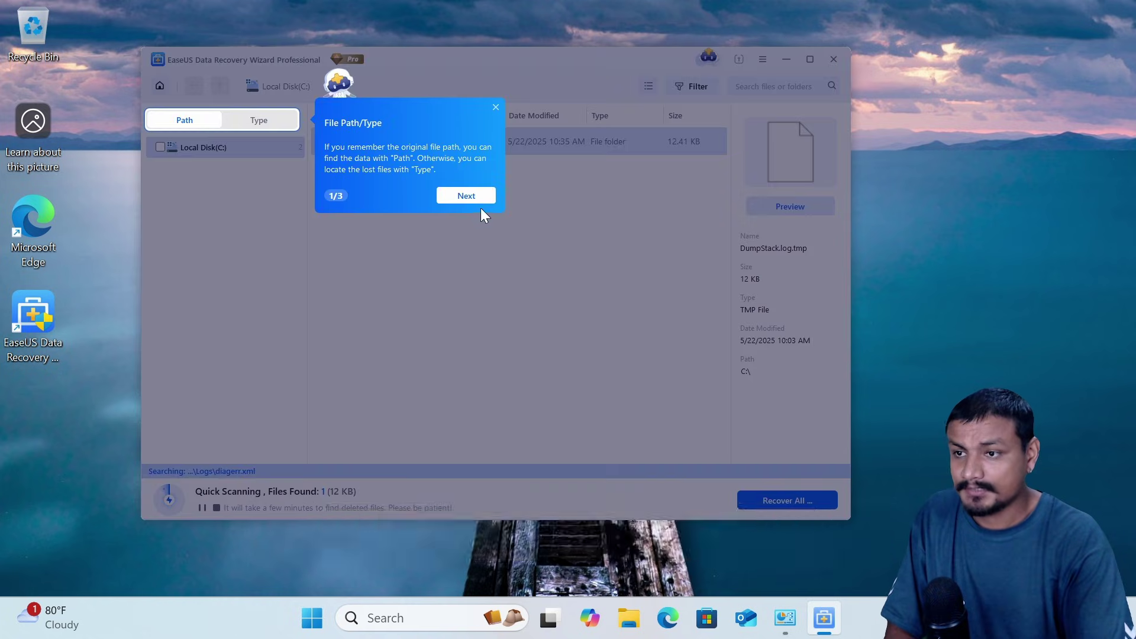
left_click(495, 109)
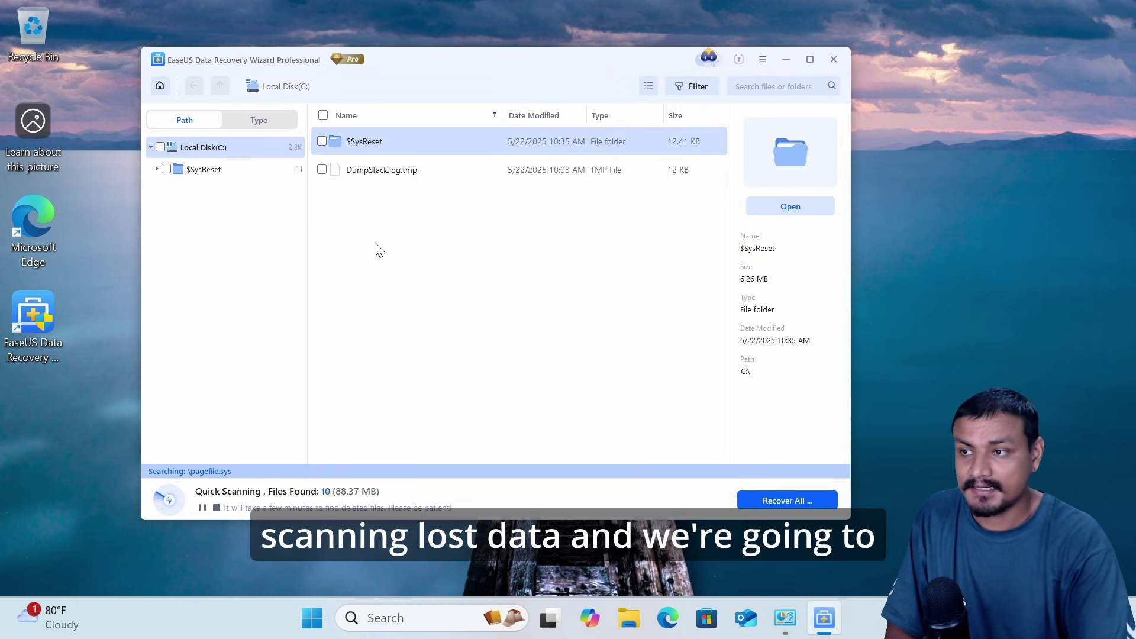
left_click(427, 295)
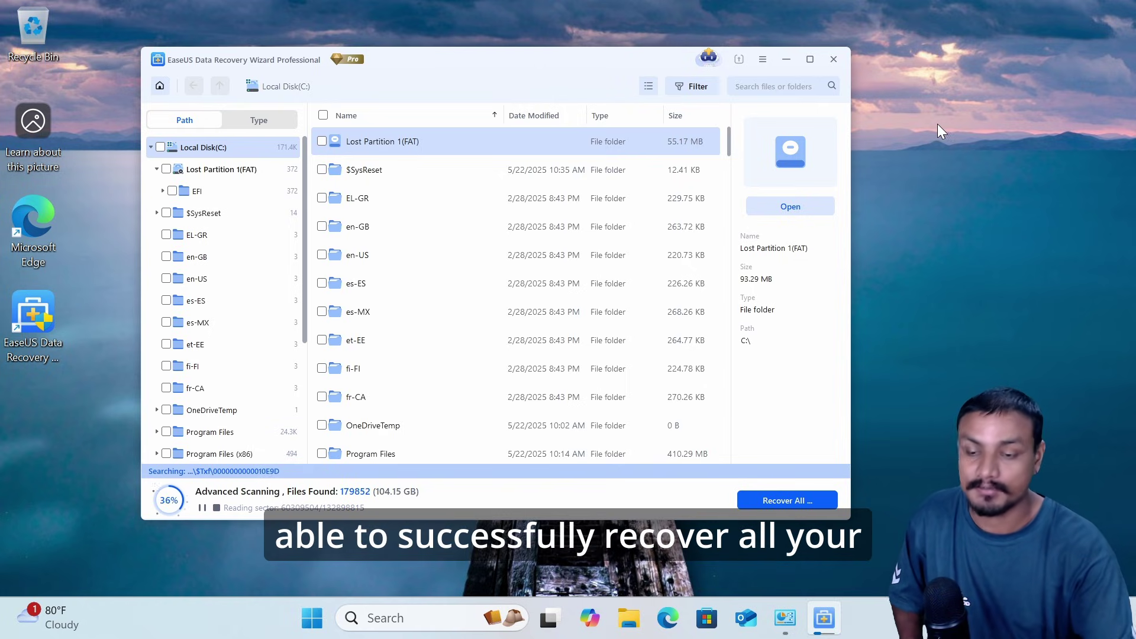
- Search 'file' to reach File History settings and turn it on for Extra Drive (E:)
left_click(788, 624)
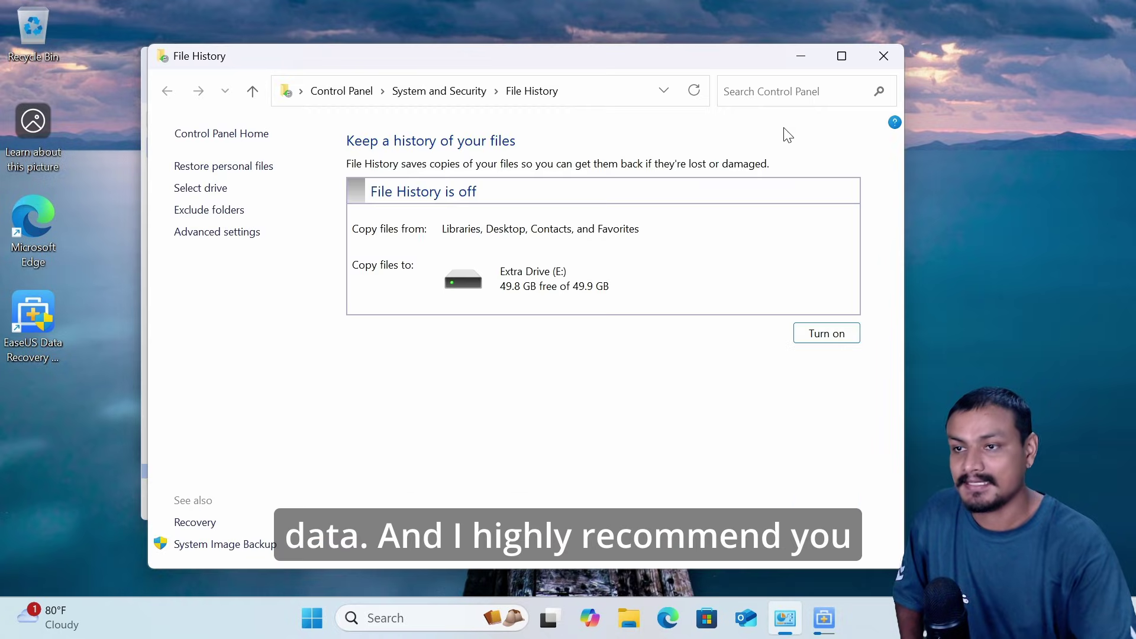
mouse_move(558, 63)
left_mouse_down()
mouse_move(525, 74)
mouse_move(541, 66)
left_mouse_up()
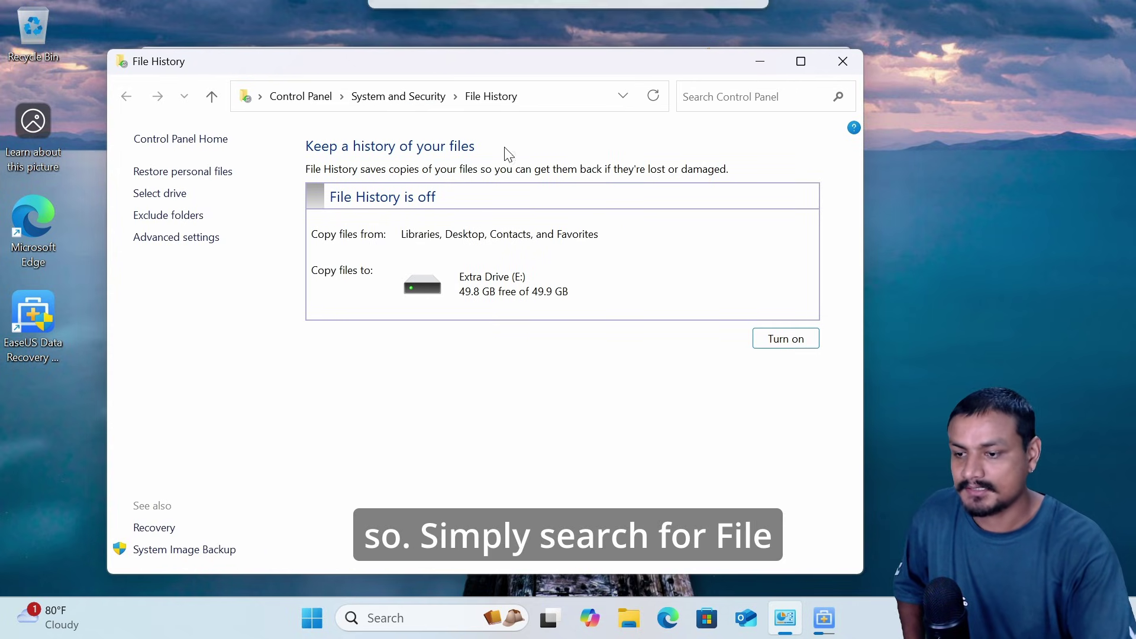
left_click(392, 617)
type("file")
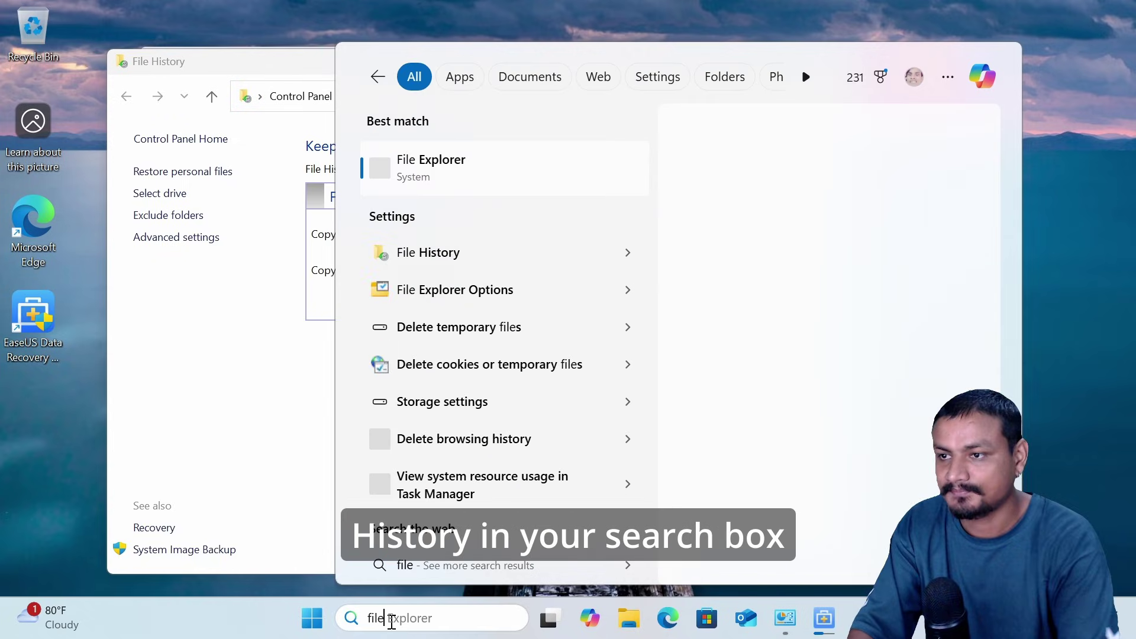
left_click(441, 253)
left_click(788, 337)
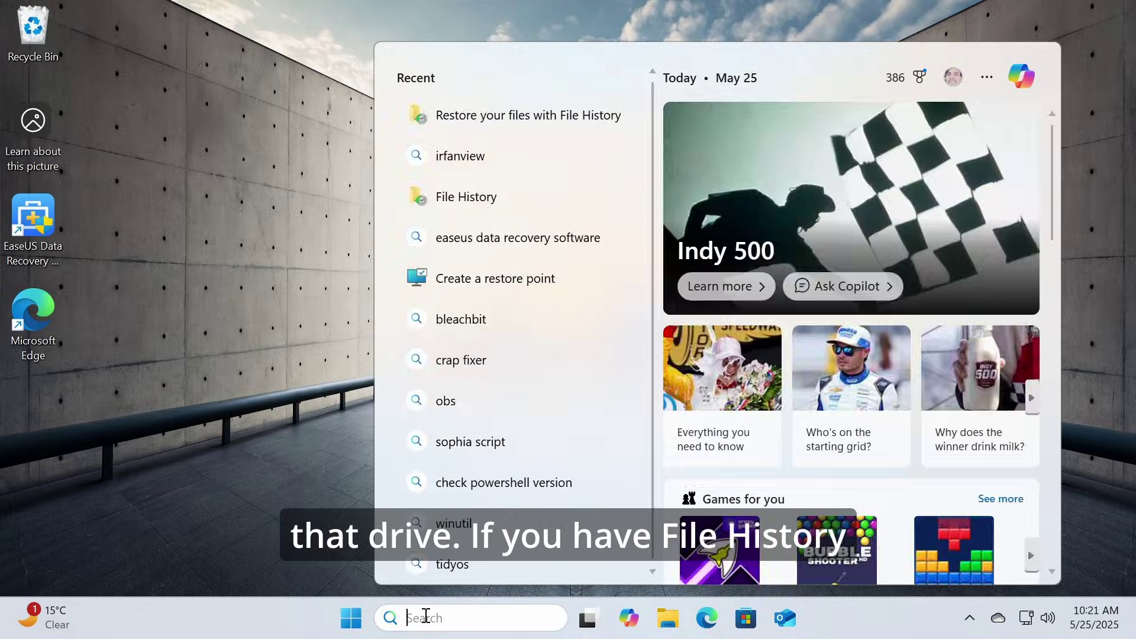
type("file hi")
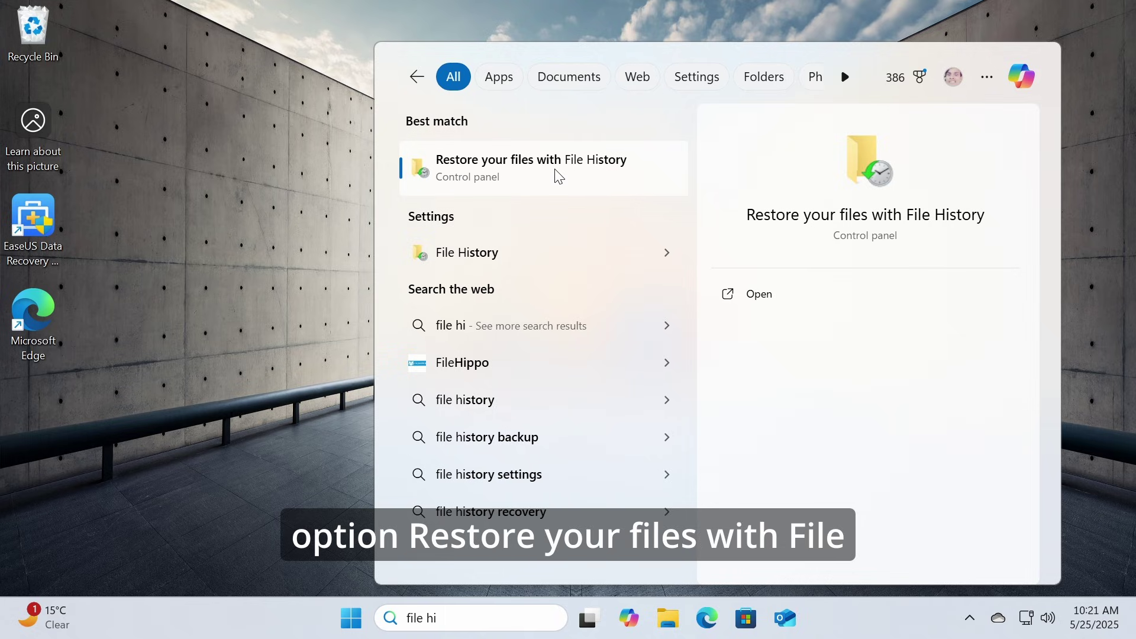
- Open the May 22, 2025 Downloads backup, select both installers and restore them
left_click(505, 168)
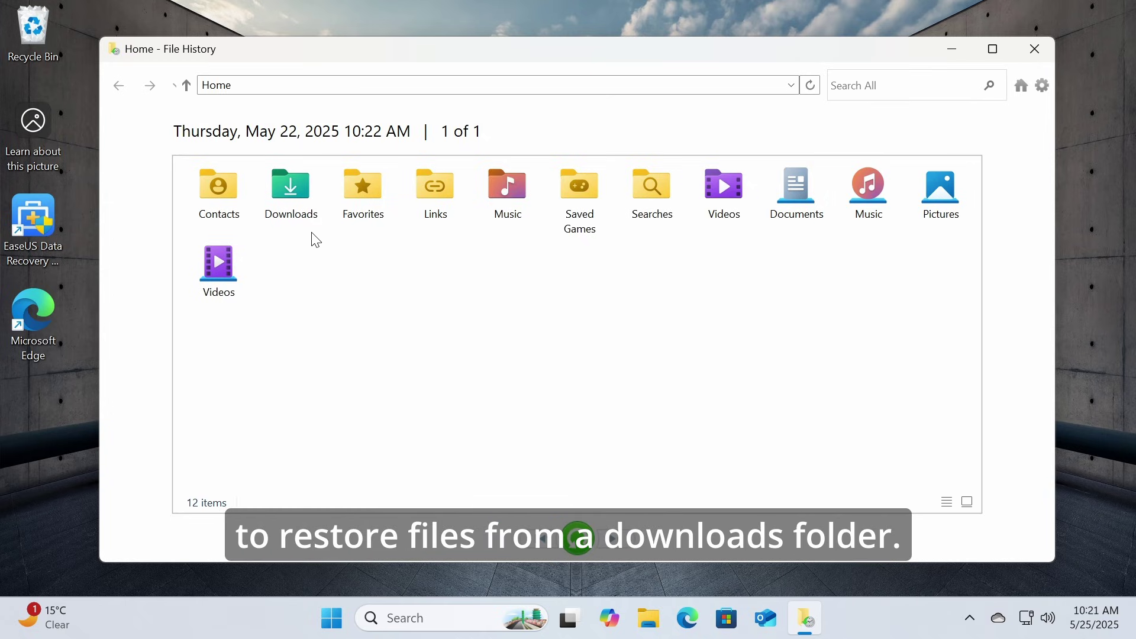
double_click(293, 214)
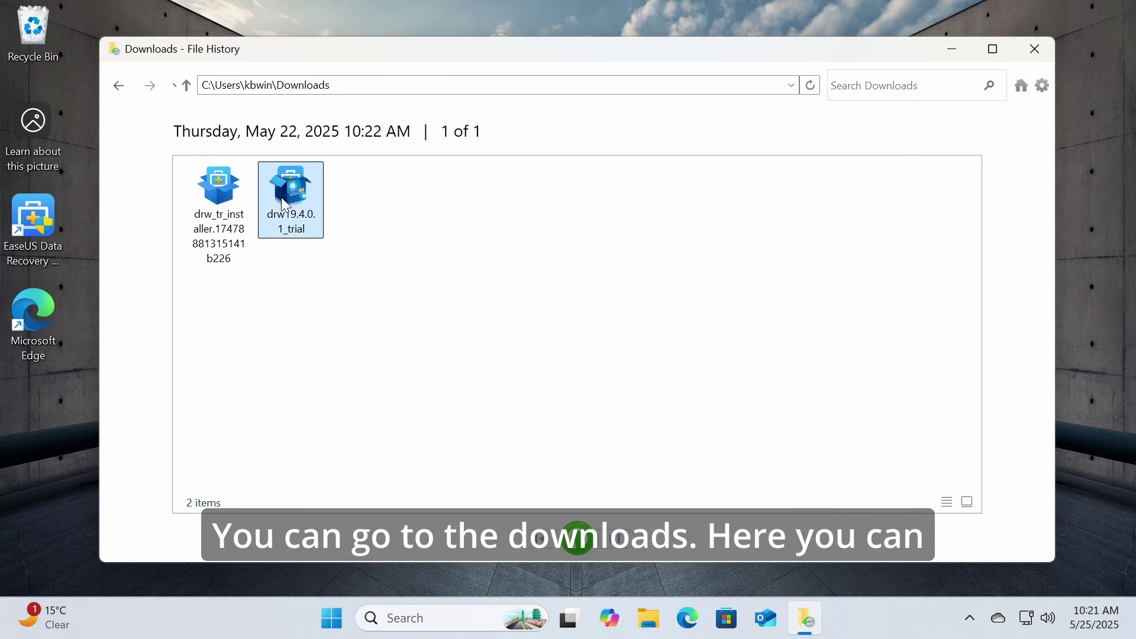
left_click_drag(342, 307, 205, 161)
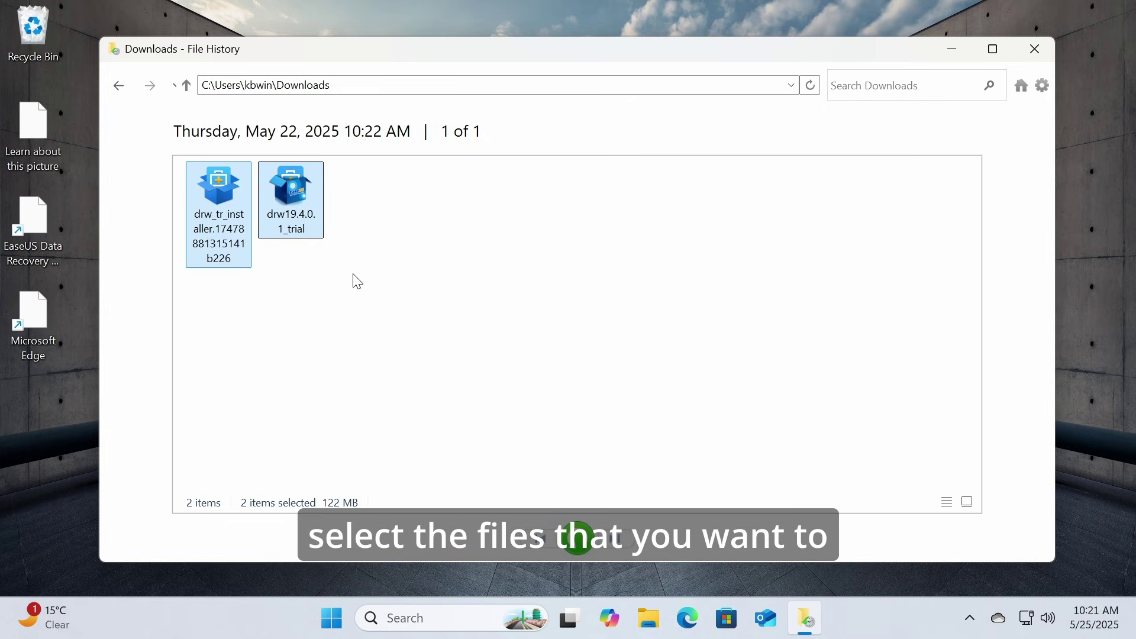
left_click(402, 288)
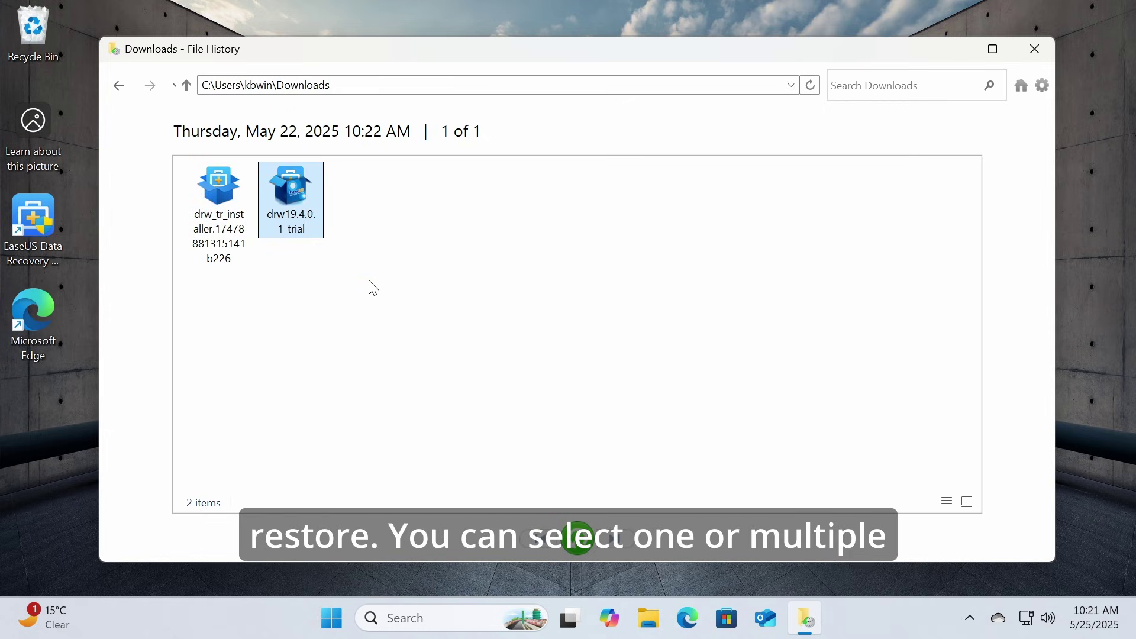
left_click_drag(373, 289, 198, 212)
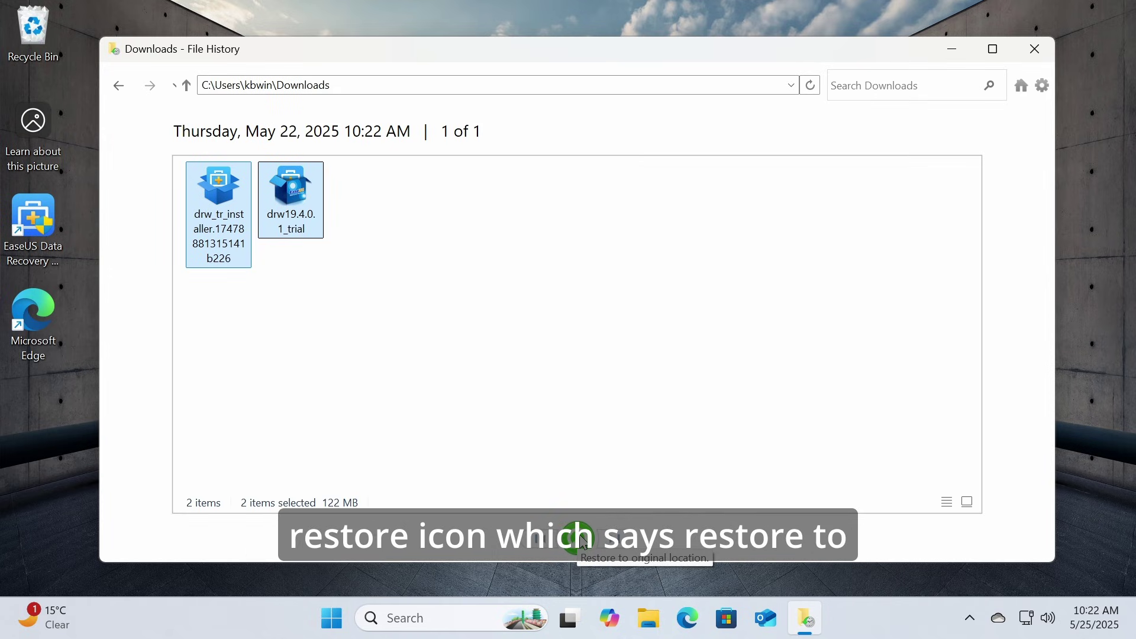
left_click(582, 540)
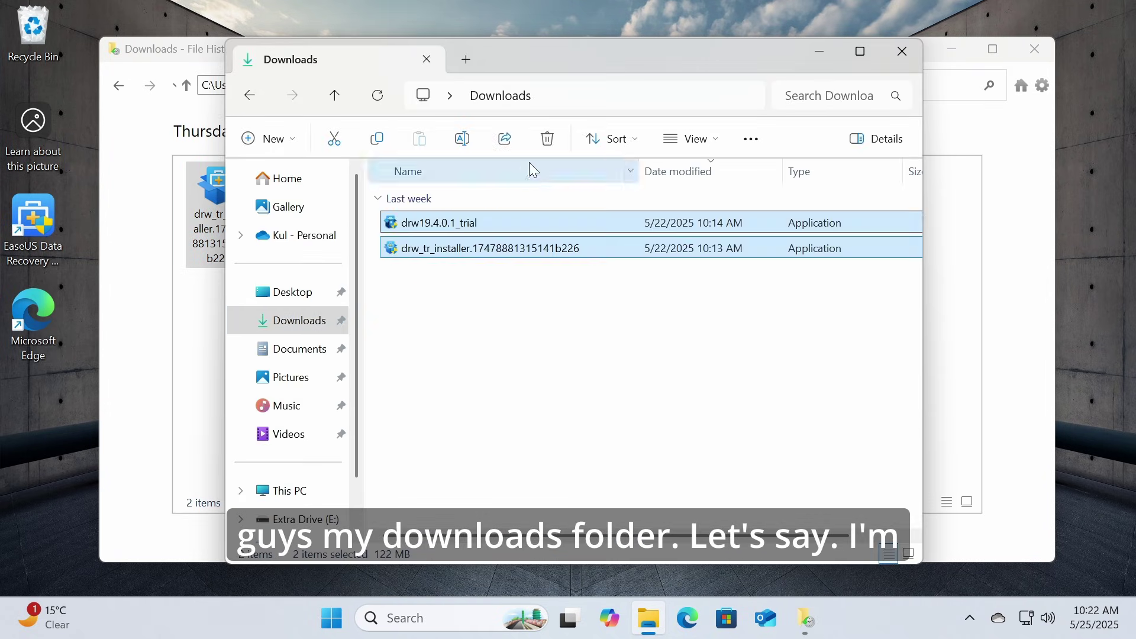
- Delete both installers from Downloads, restore them again, and refresh Downloads to confirm
left_click(547, 140)
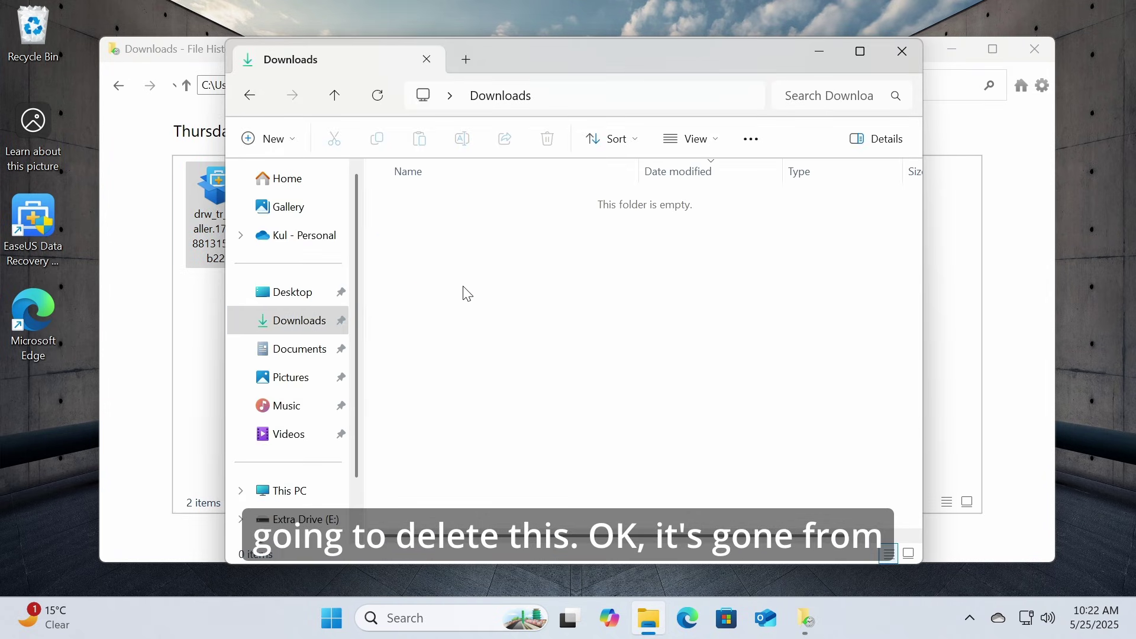
left_click(815, 60)
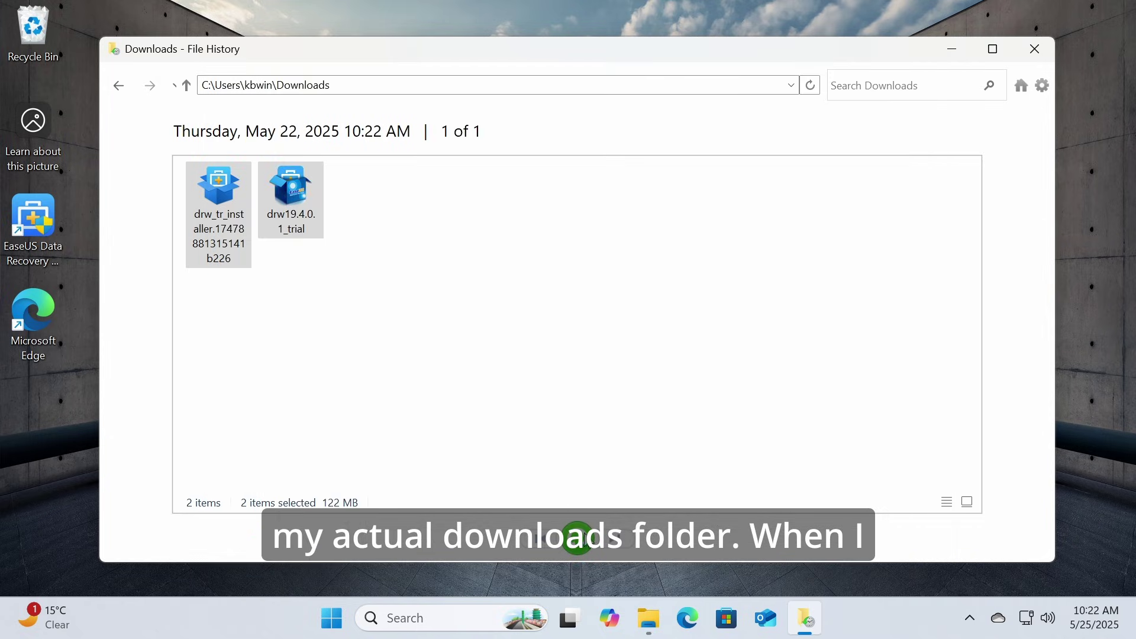
left_click(578, 539)
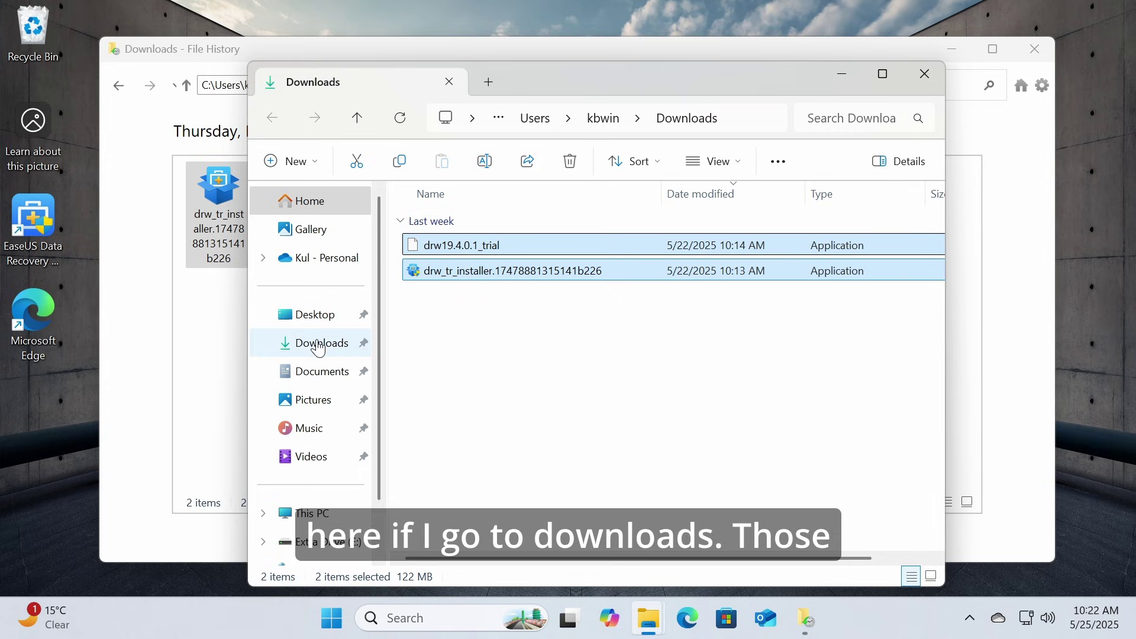
left_click(318, 348)
left_click_drag(473, 325, 489, 247)
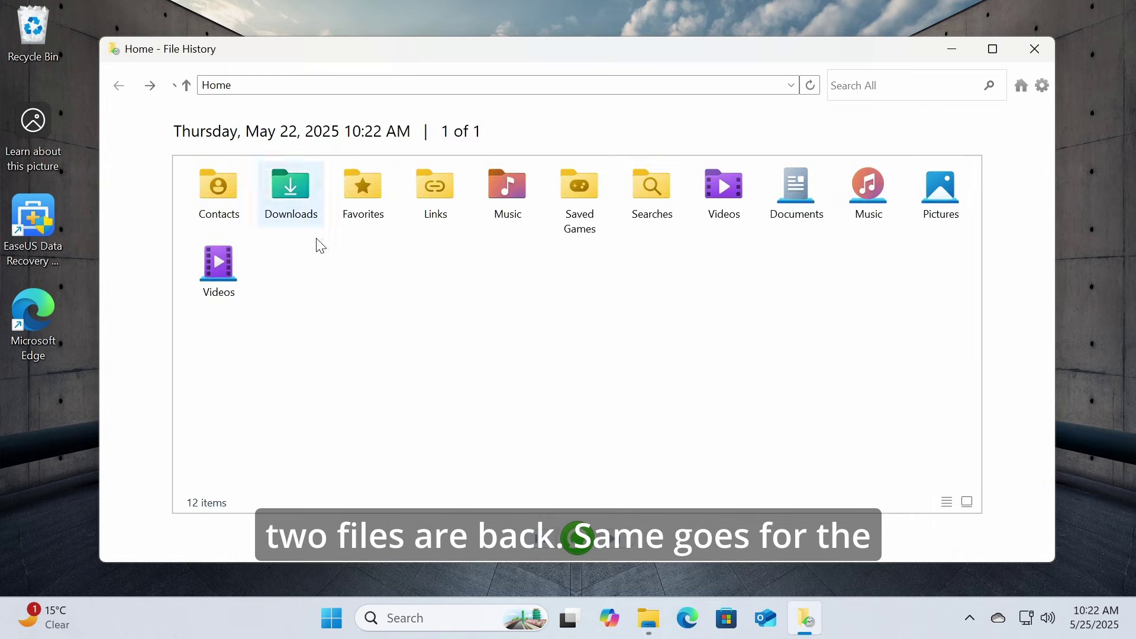
- Open the backed-up Documents library, find it missing, and go back to File History Home
double_click(794, 216)
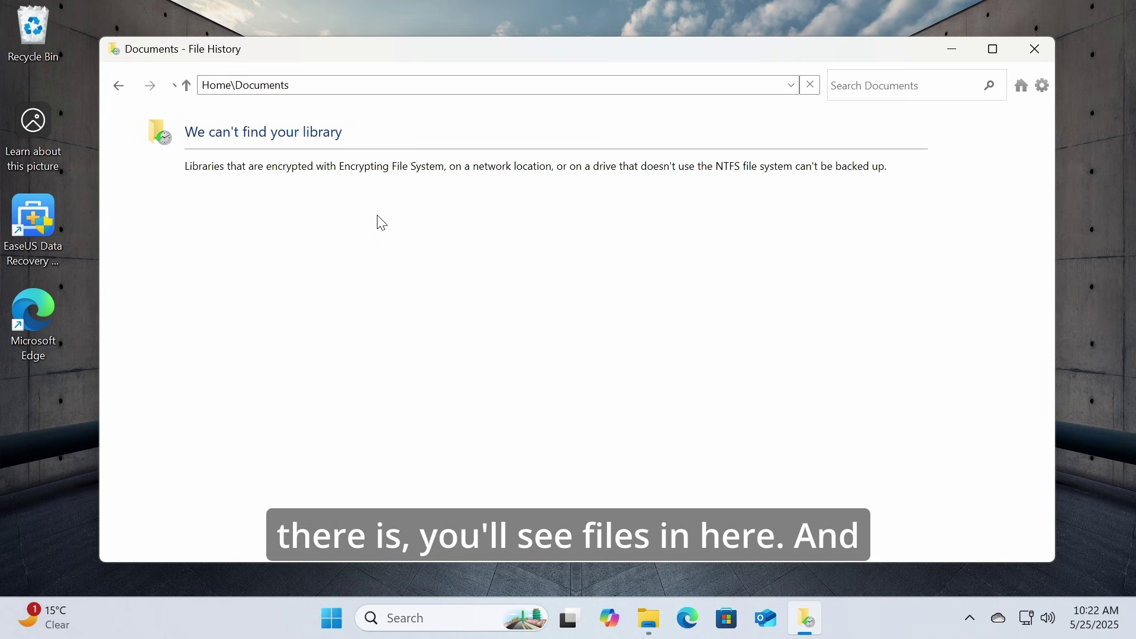
left_click(119, 85)
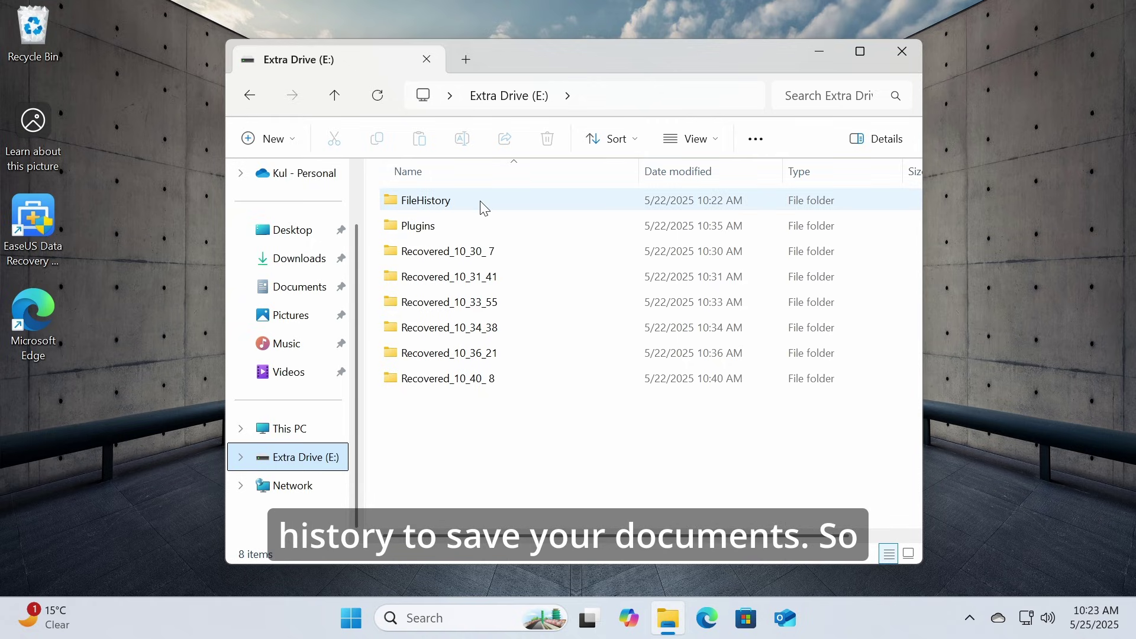
- Navigate the backup through FileHistory\kbwin\DESKTOP-4BKGN74\Data\C\Users into the kbwin folder
mouse_move(436, 205)
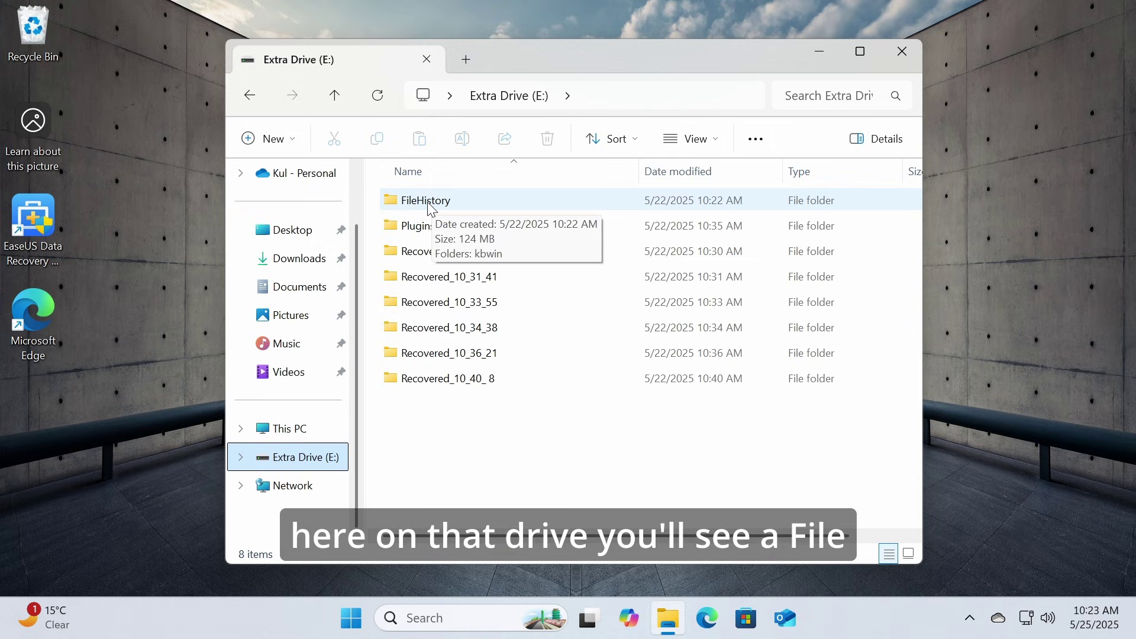
double_click(430, 204)
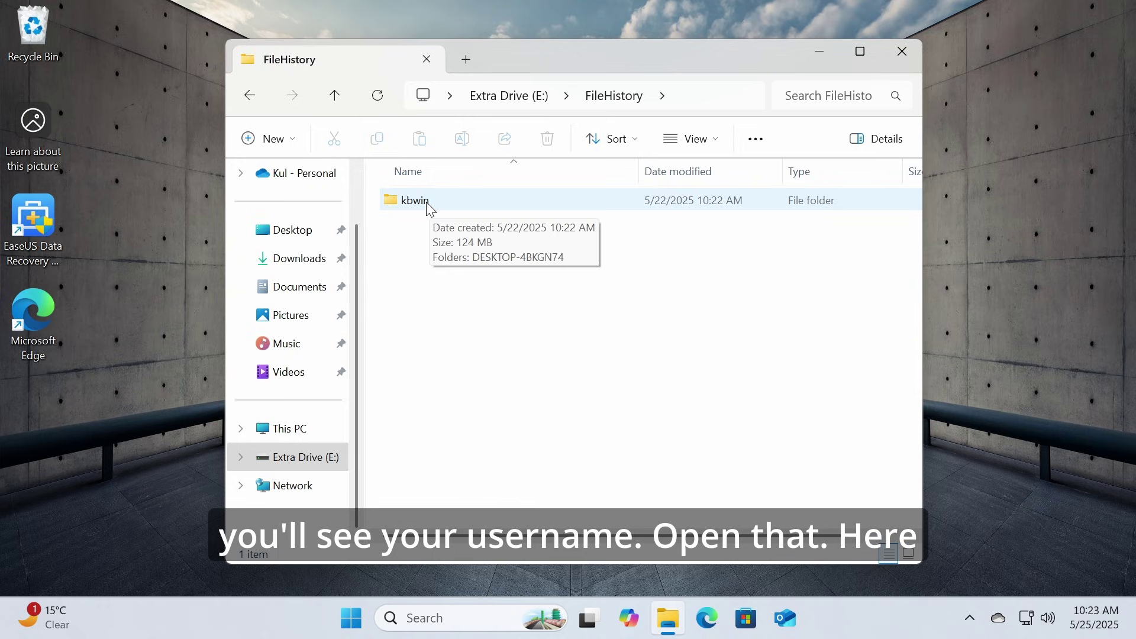
double_click(429, 207)
left_click(447, 209)
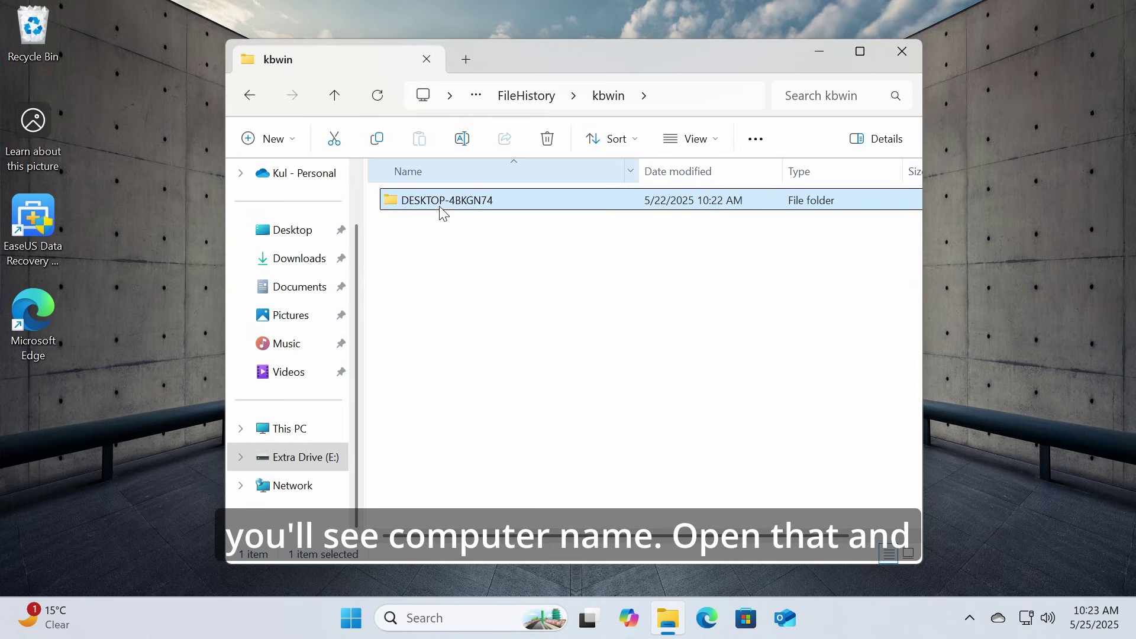
double_click(441, 208)
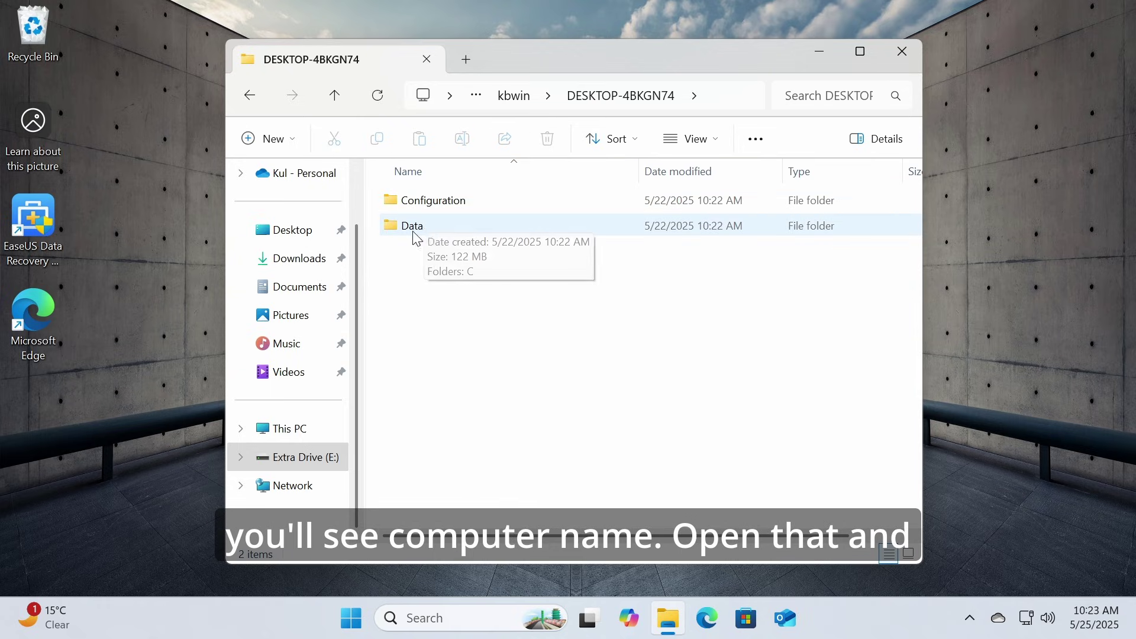
double_click(420, 232)
left_click(436, 206)
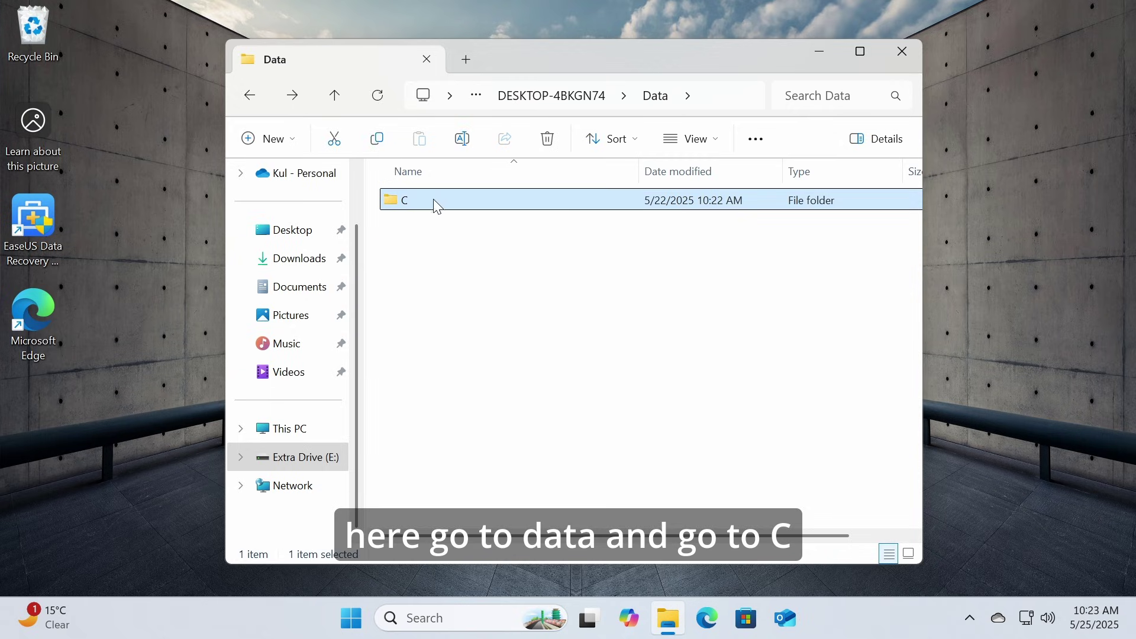
double_click(412, 205)
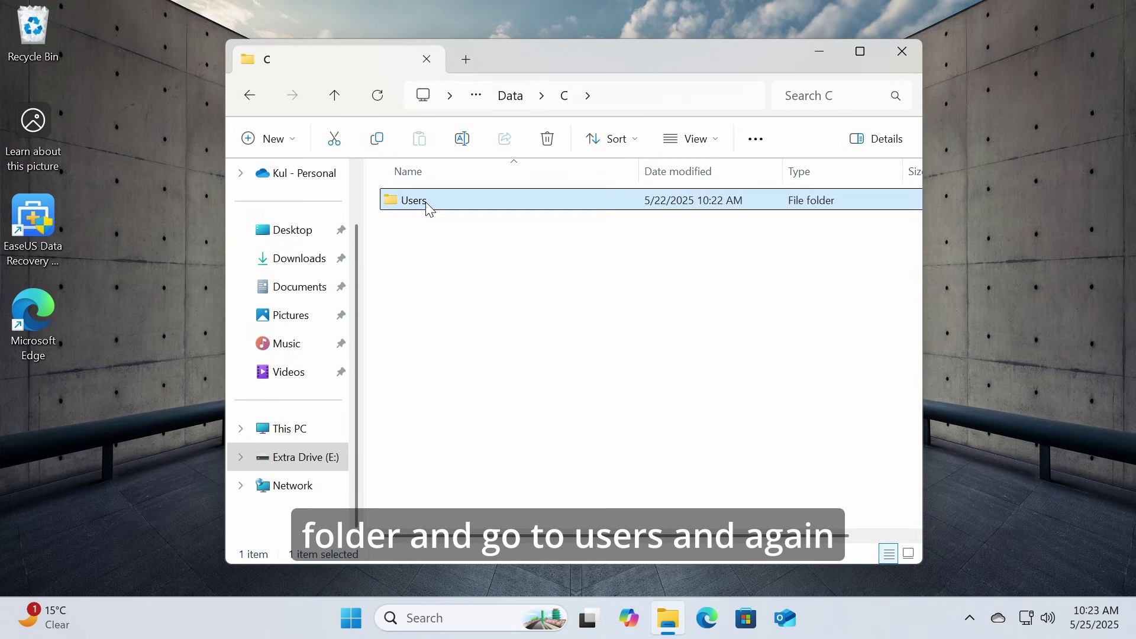
double_click(425, 205)
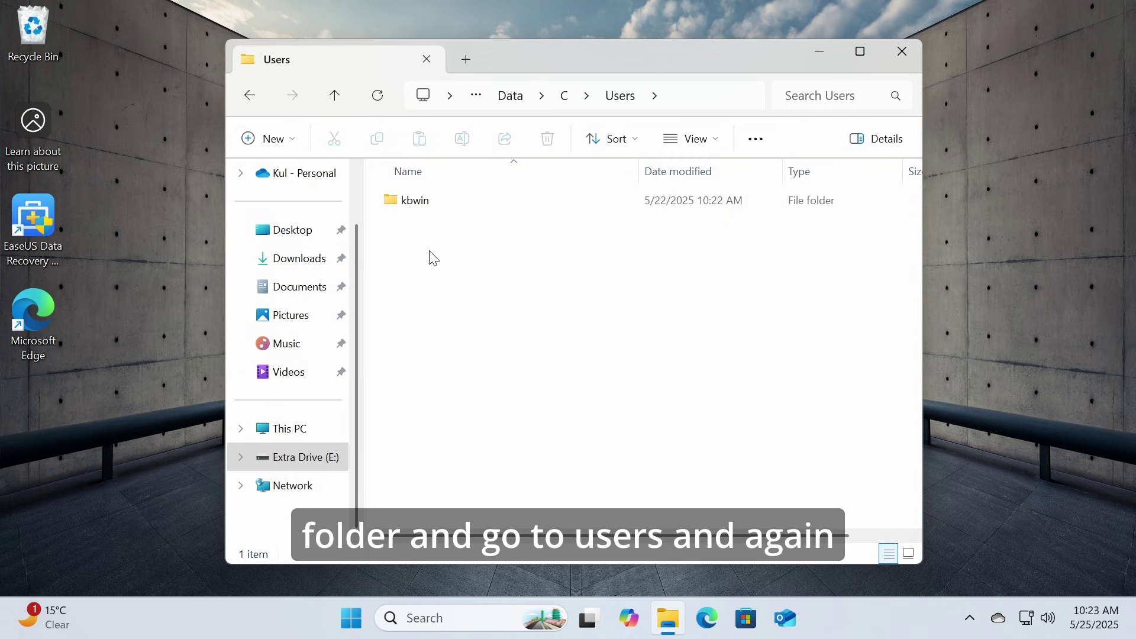
double_click(421, 206)
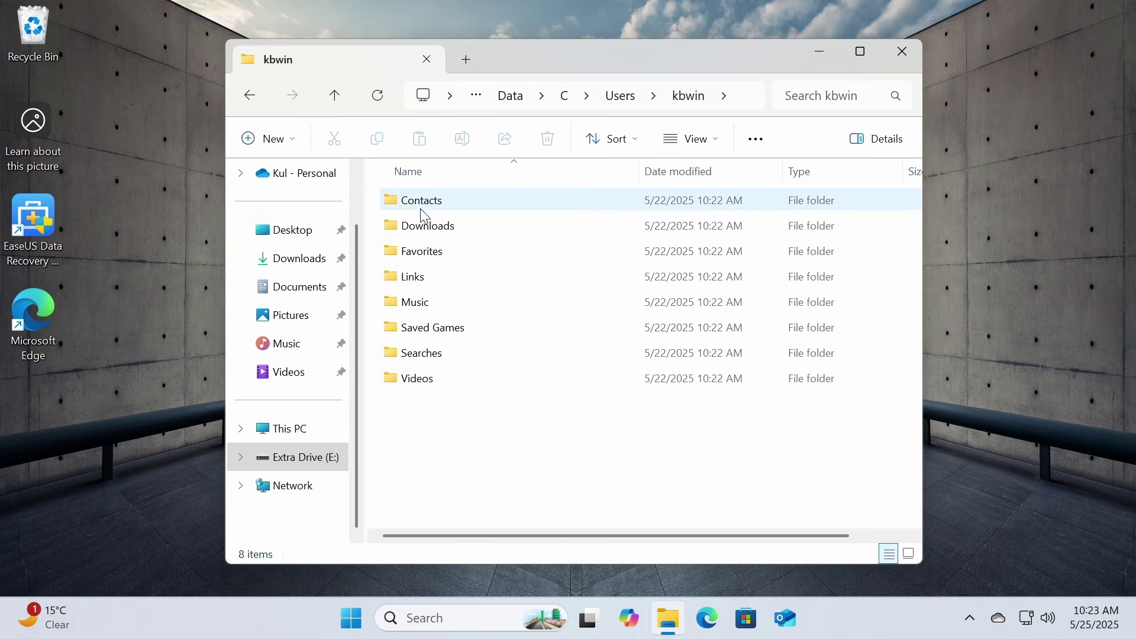
- Select the two backed-up application files and copy them
left_click_drag(431, 449, 467, 192)
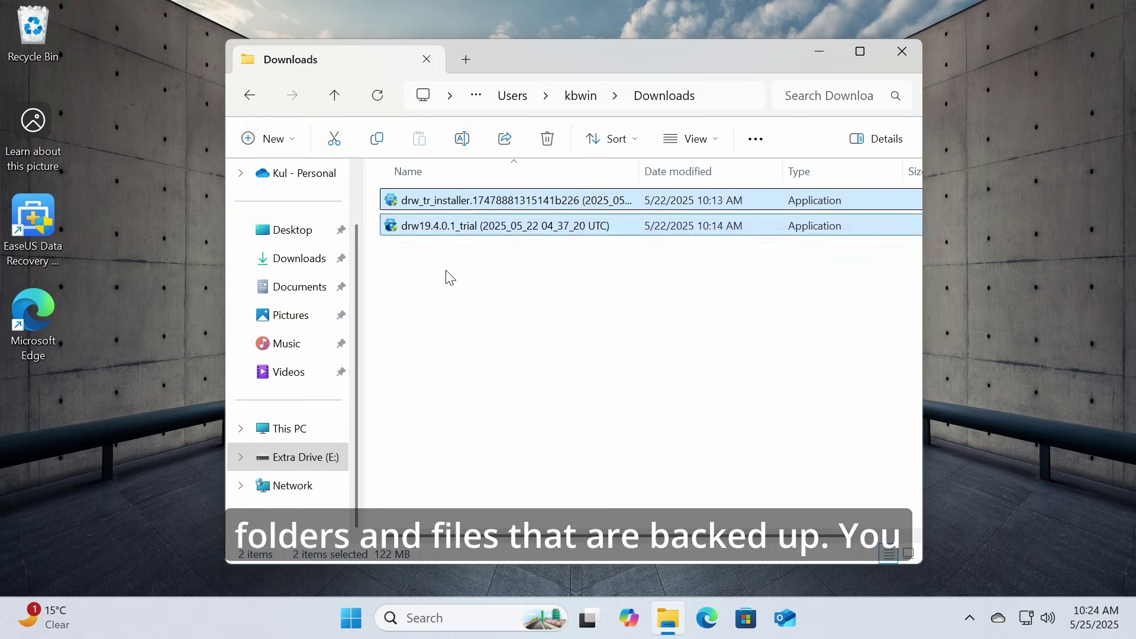
left_click_drag(471, 297, 456, 235)
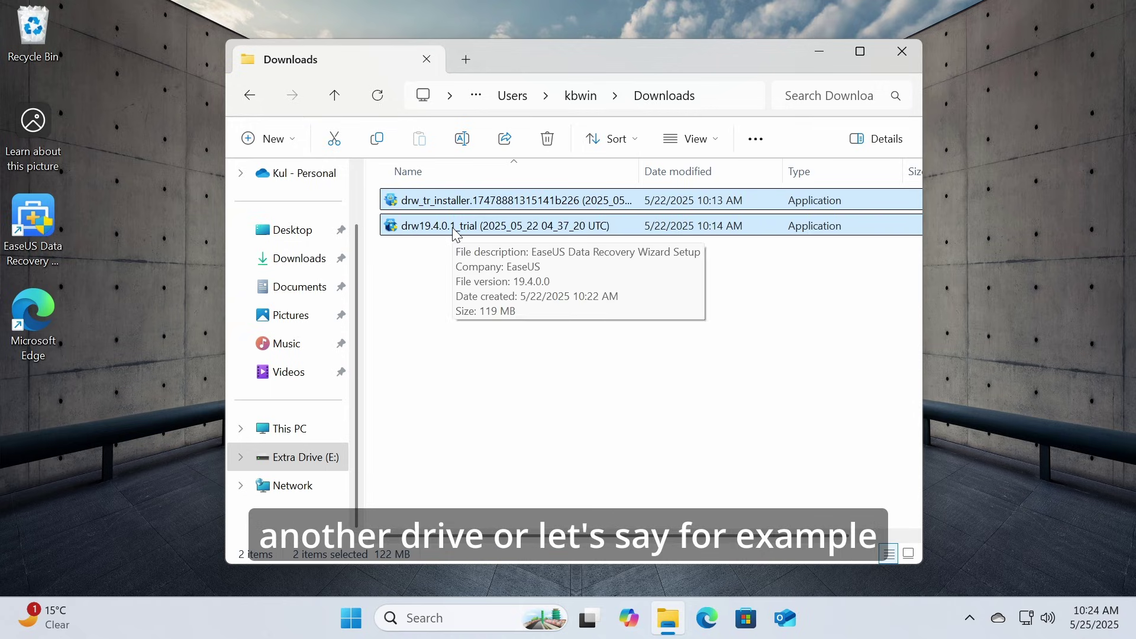
right_click(455, 235)
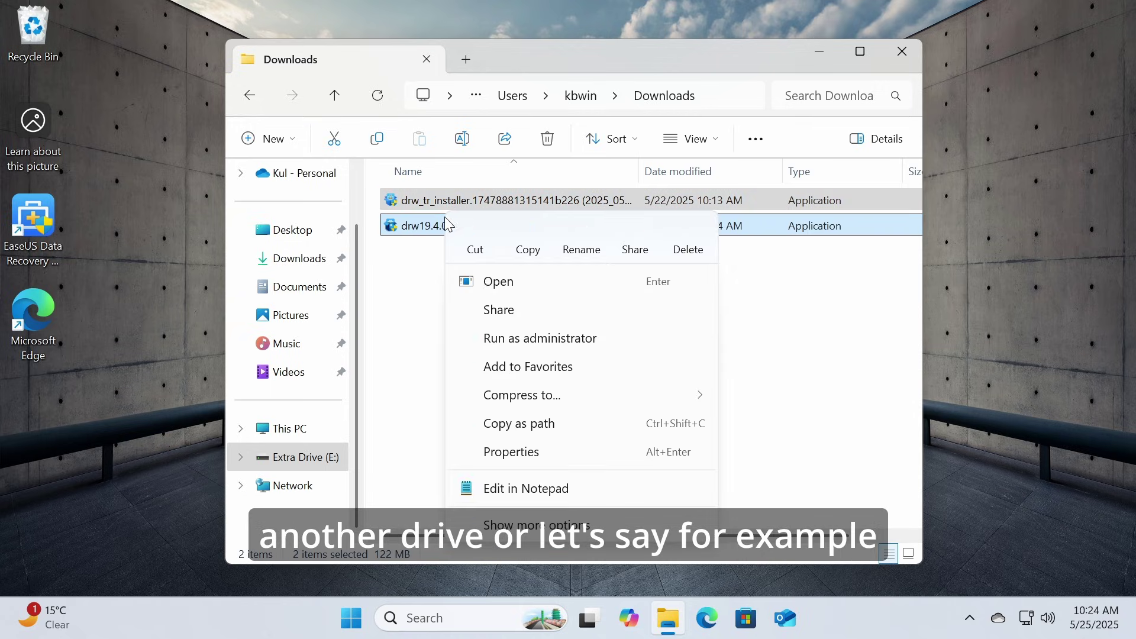
left_click(528, 235)
left_click(444, 304)
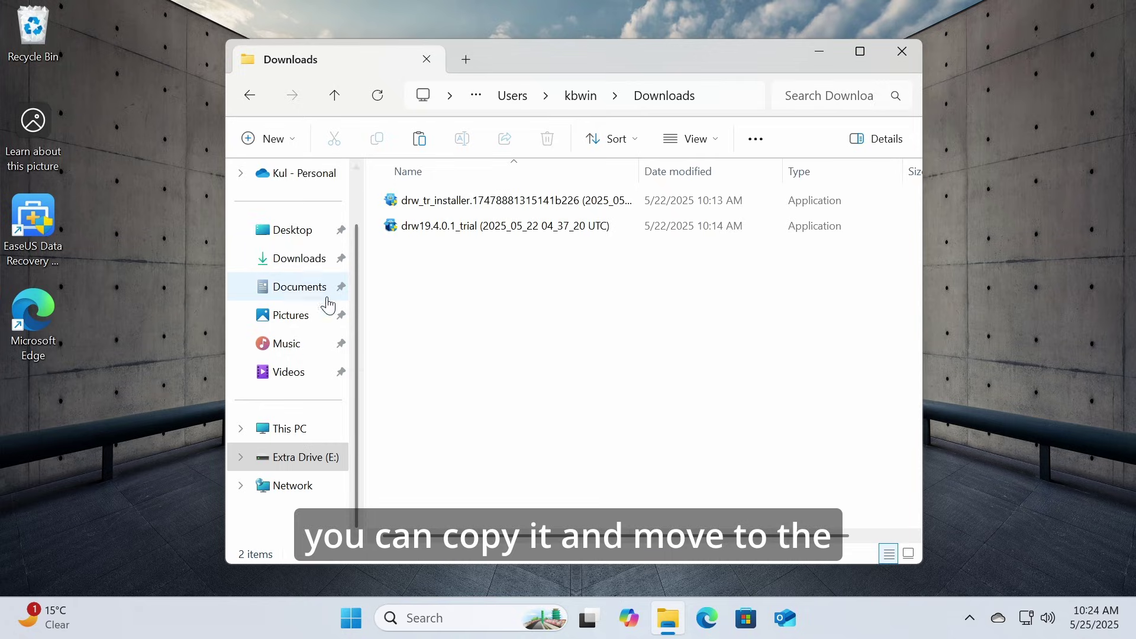
- Go to the empty local Downloads folder and bring up its paste menu
left_click(299, 258)
left_click_drag(440, 314, 471, 213)
left_click(548, 139)
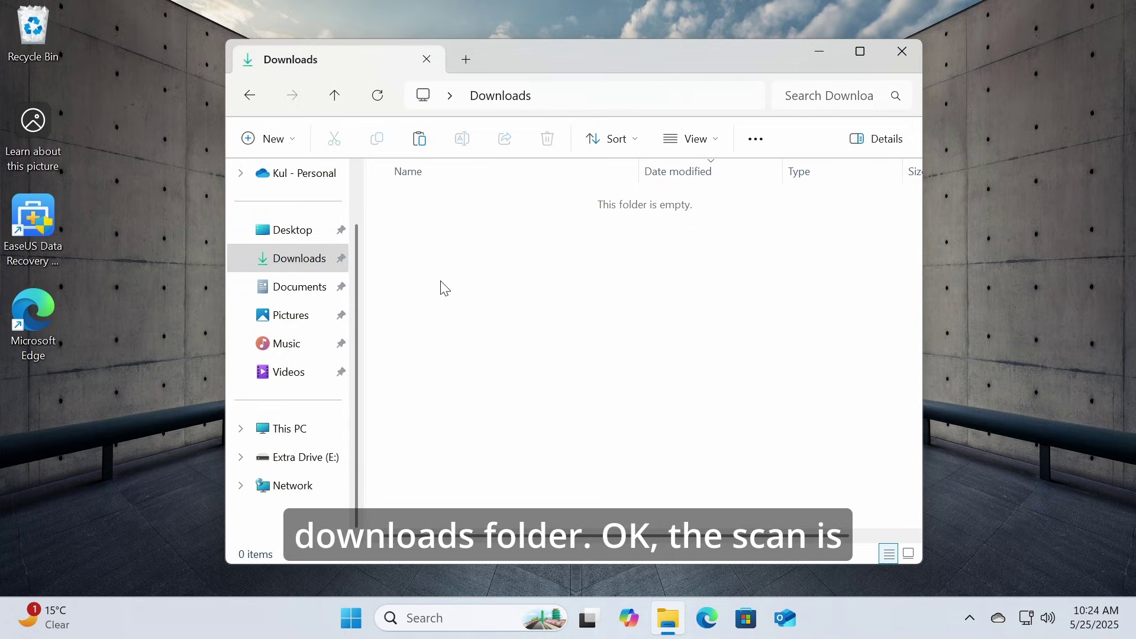
right_click(441, 288)
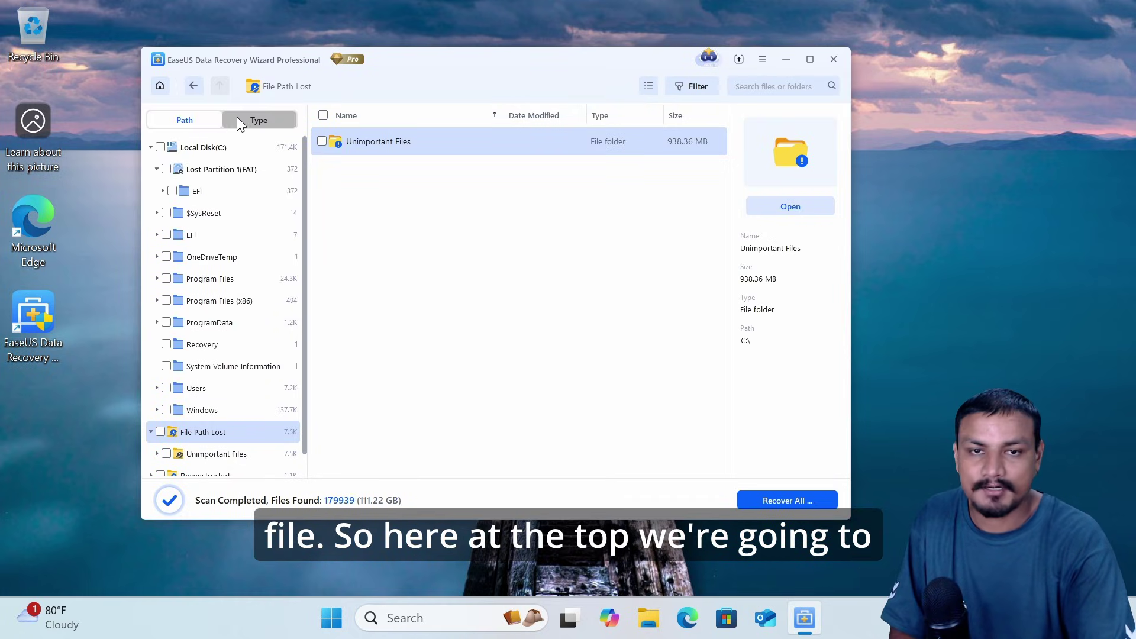
- List scan results by Type and open the png pictures
left_click(247, 118)
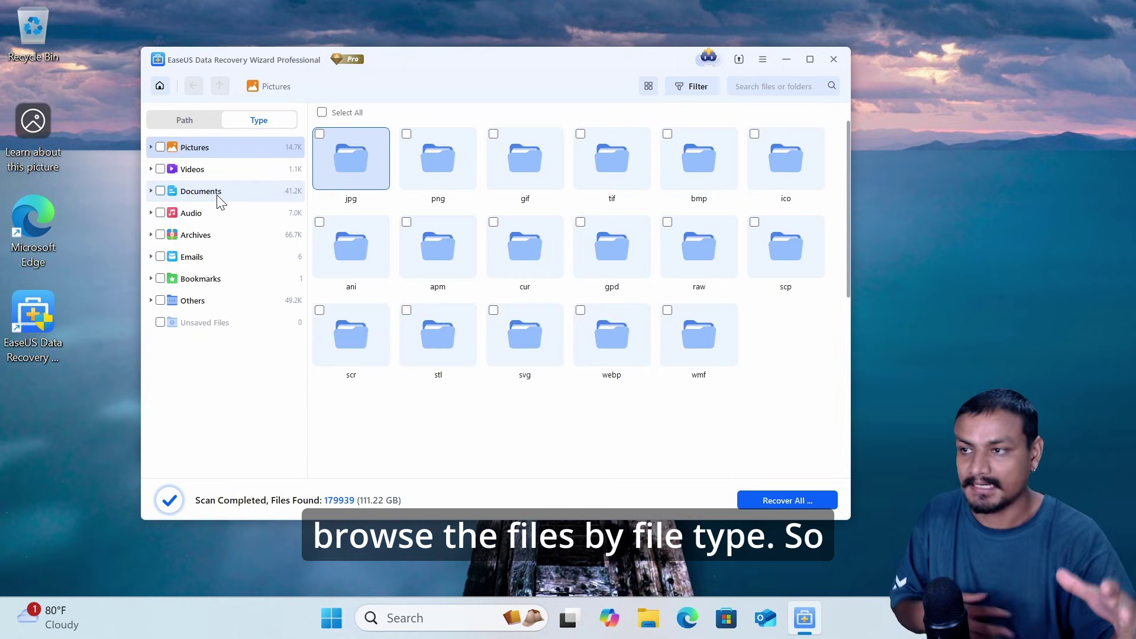
left_click(151, 147)
left_click(151, 147)
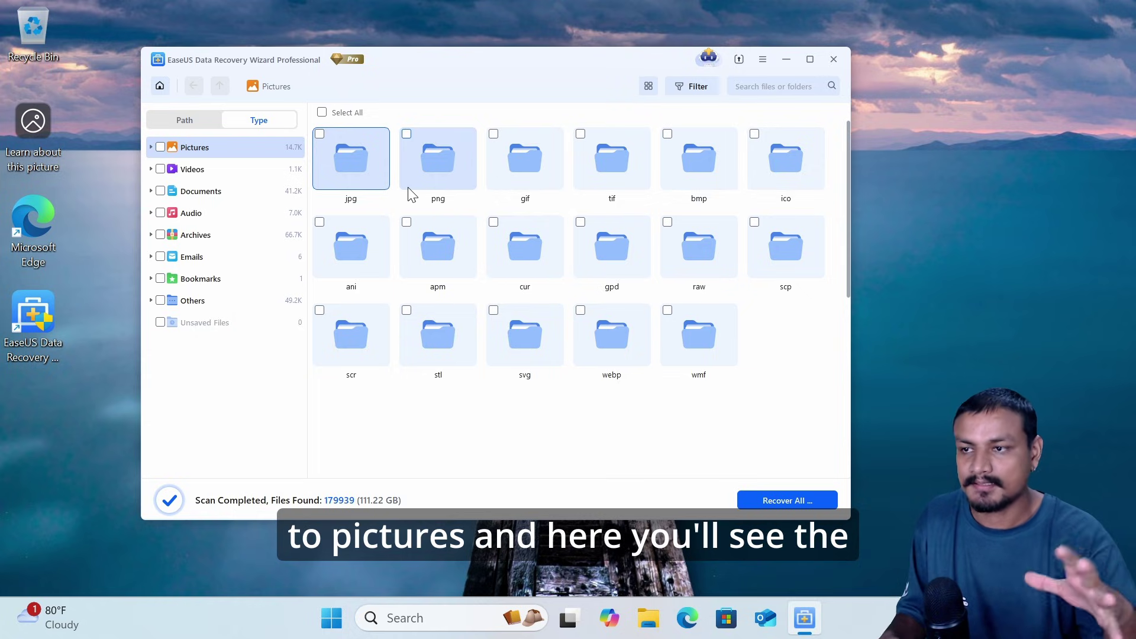
double_click(437, 172)
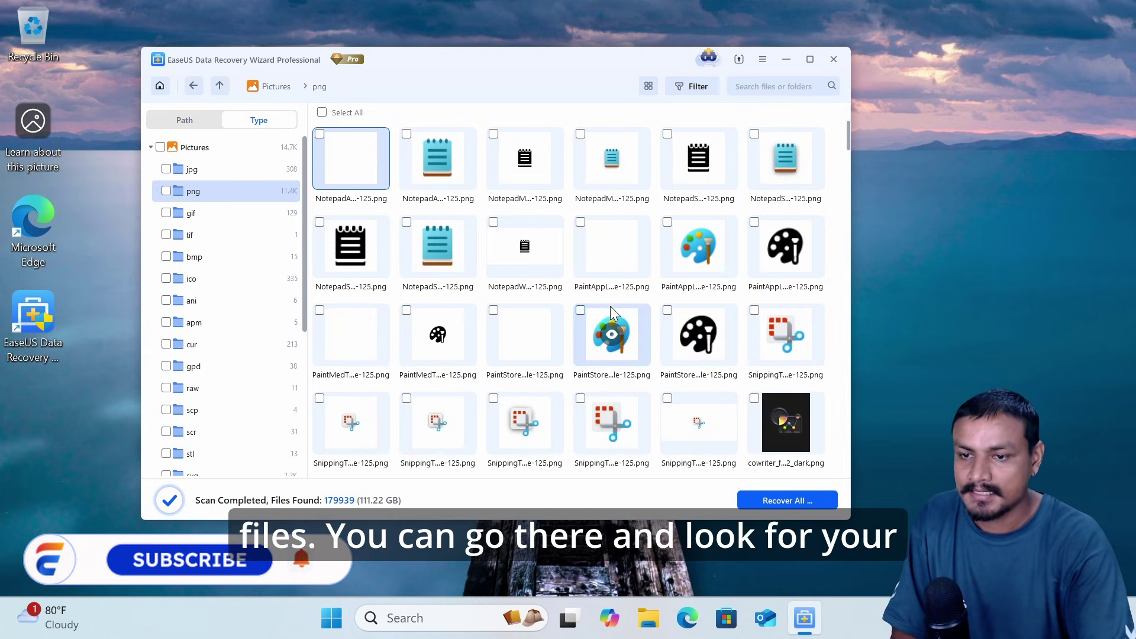
scroll(610, 307, "down", 3)
scroll(568, 273, "down", 6)
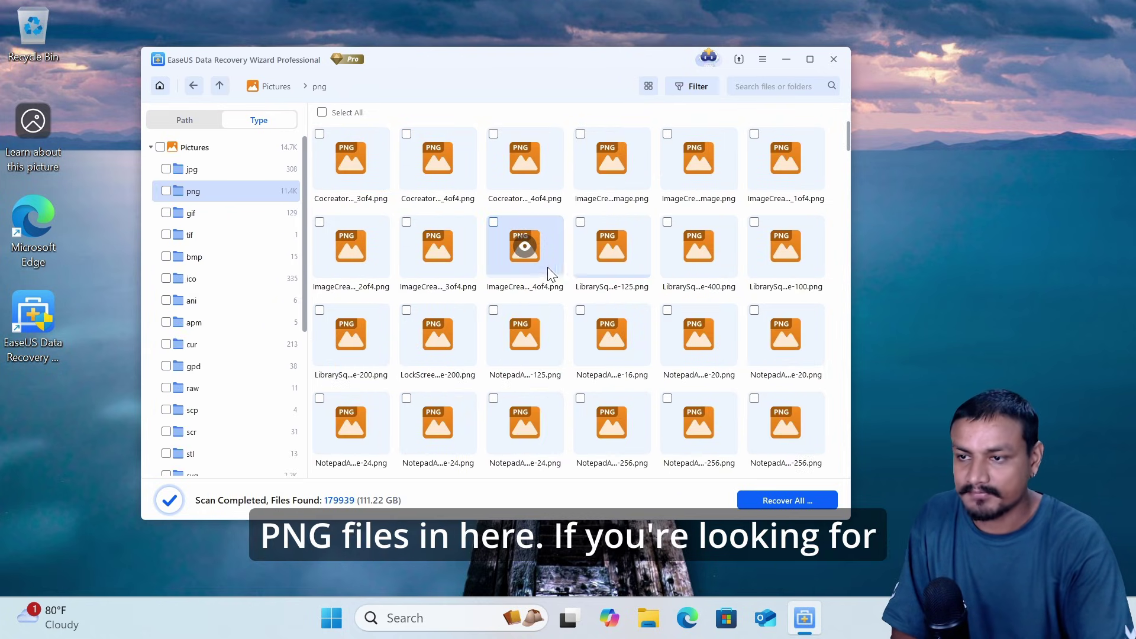
- Show the jpg pictures and preview UserImage.jpg
left_click(208, 169)
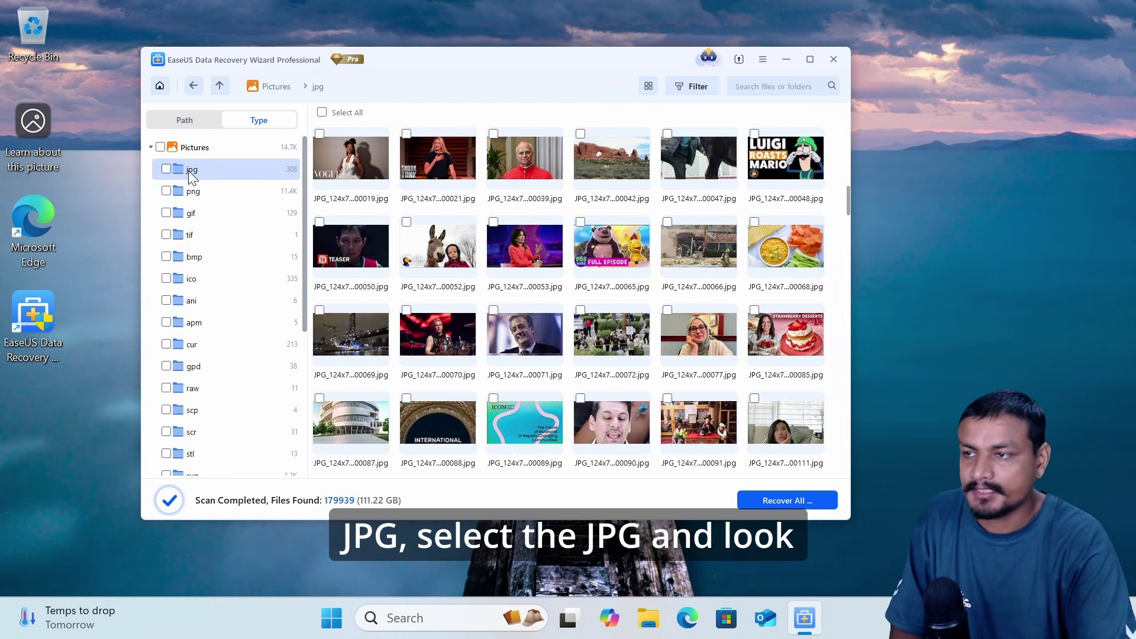
scroll(493, 237, "down", 15)
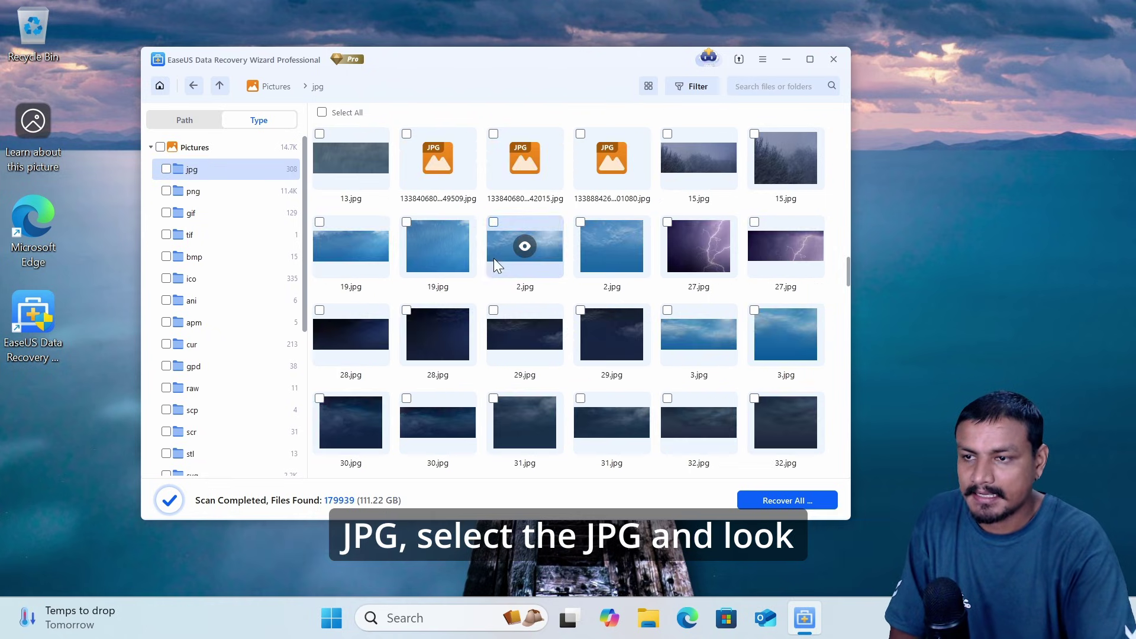
scroll(399, 254, "down", 5)
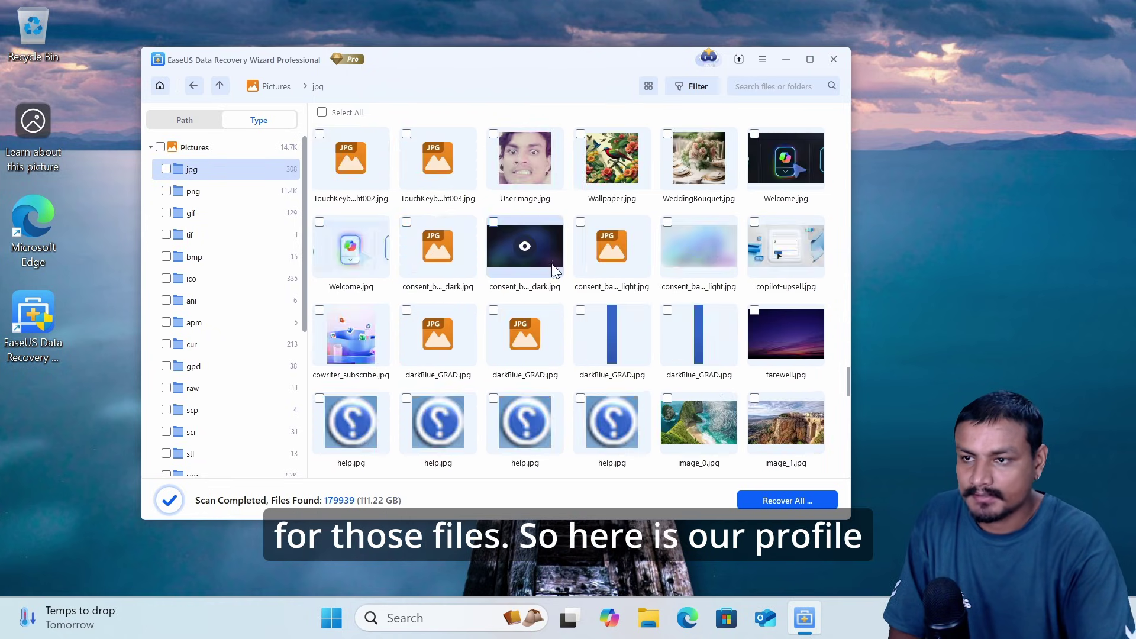
scroll(532, 258, "up", 1)
double_click(534, 258)
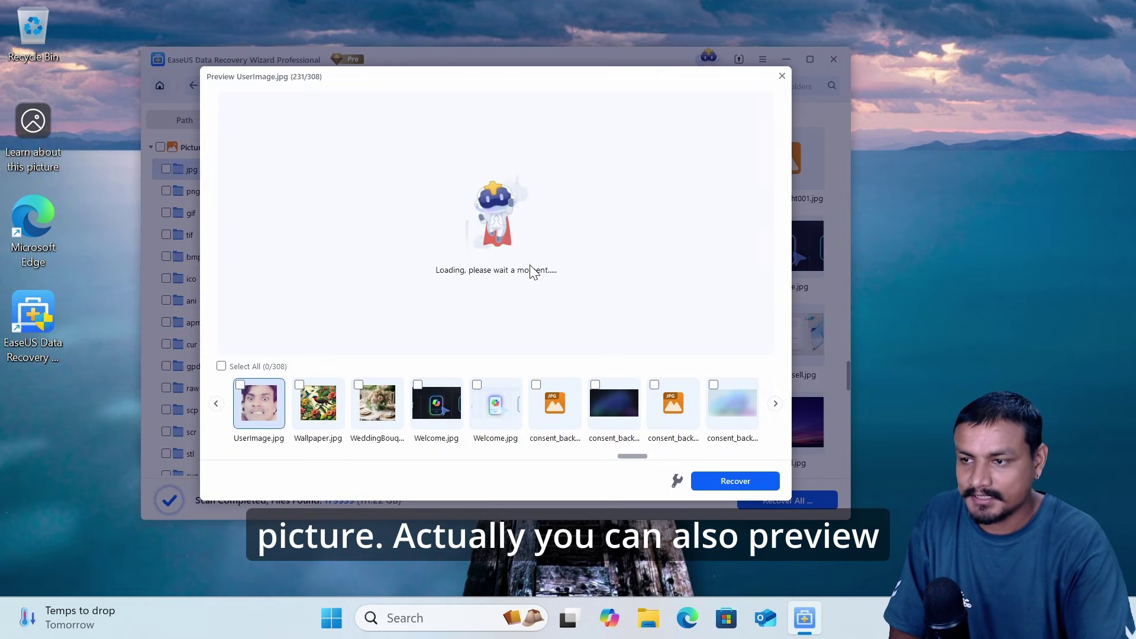
- Mark only UserImage.jpg and recover it to Extra Drive (E:)
left_click(782, 76)
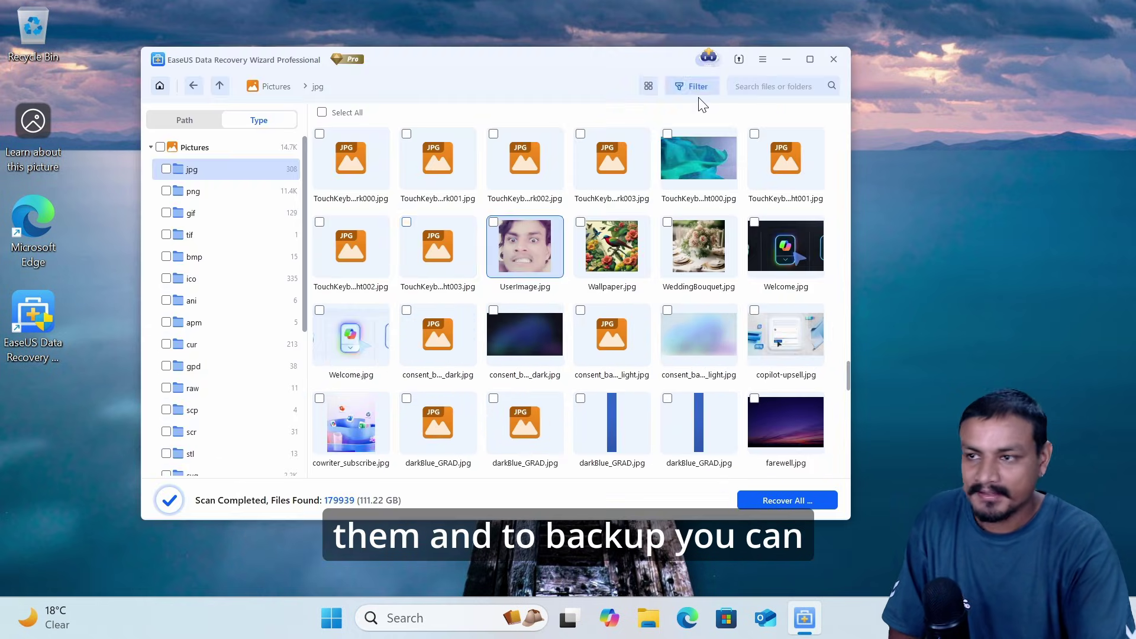
left_click(493, 223)
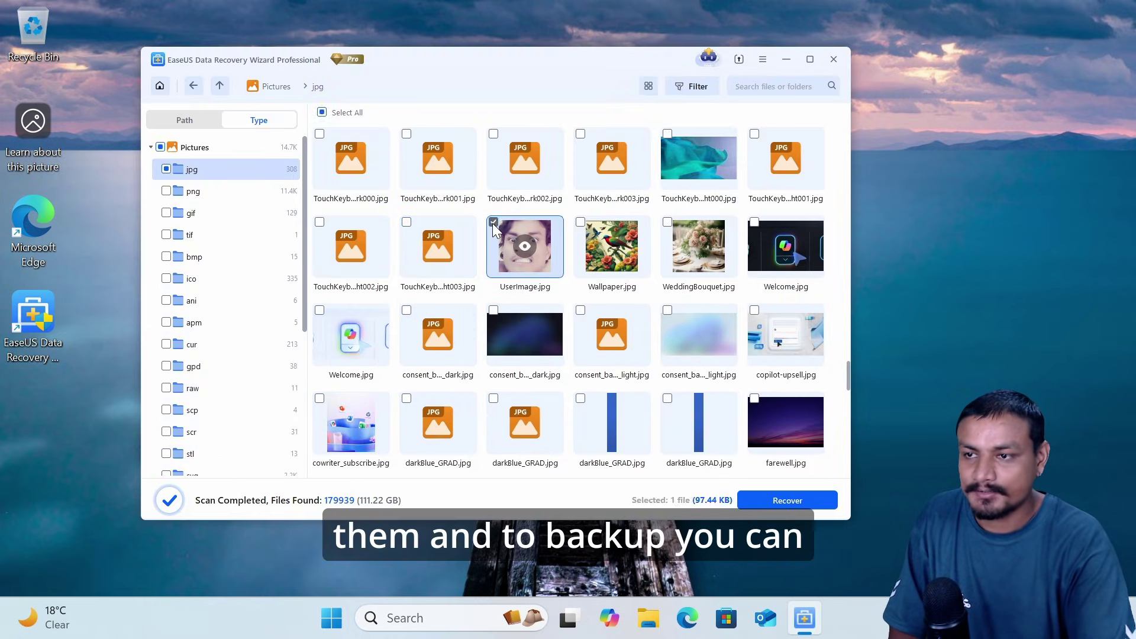
left_click(581, 222)
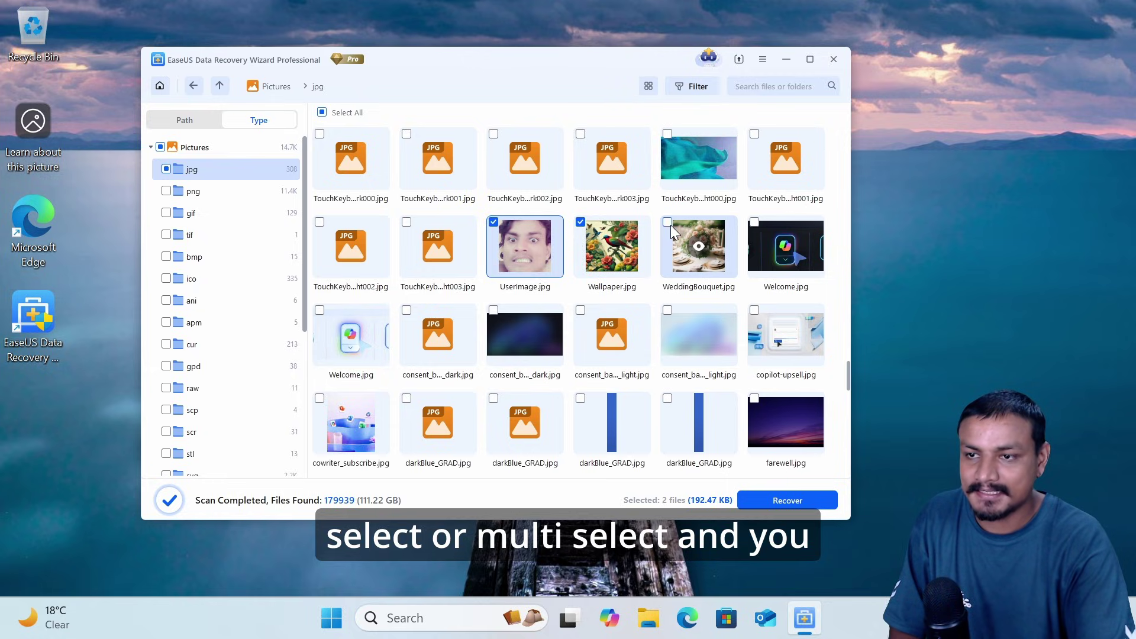
left_click(580, 222)
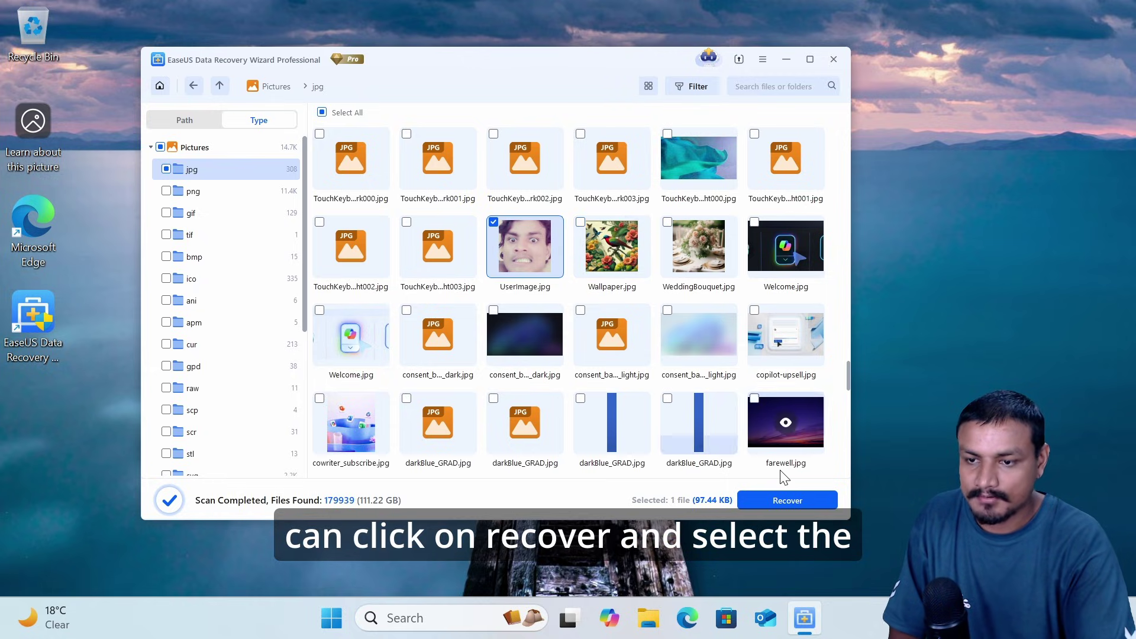
left_click(779, 500)
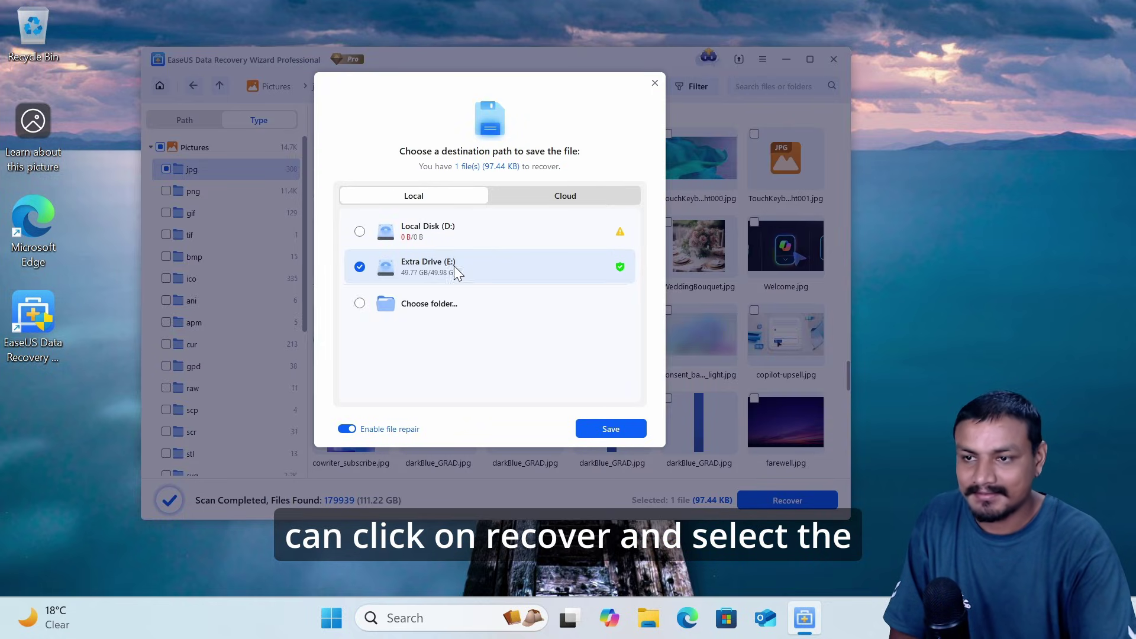
left_click(610, 428)
- Check the recovered UserImage.jpg against the account's profile picture in Start
left_click(490, 376)
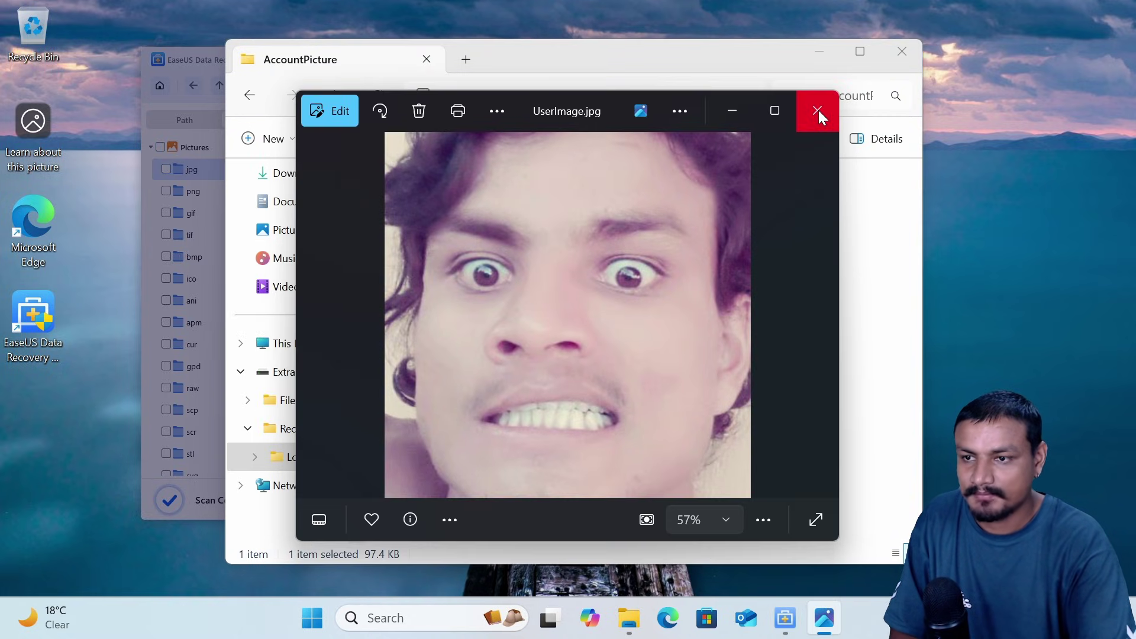
left_click(818, 111)
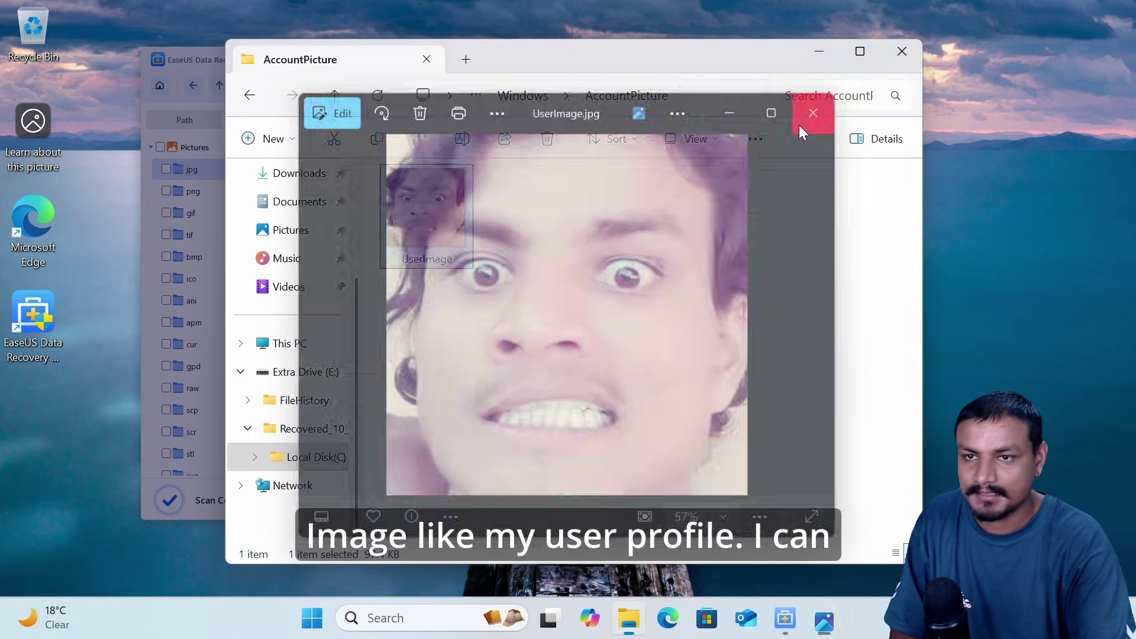
left_click(331, 618)
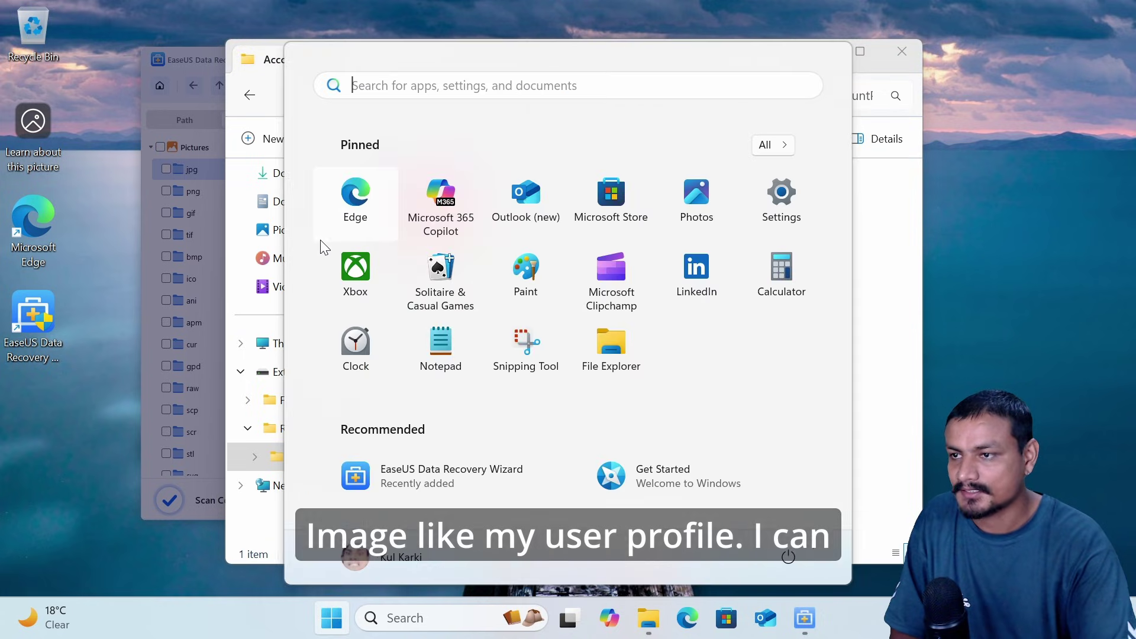
left_click(378, 557)
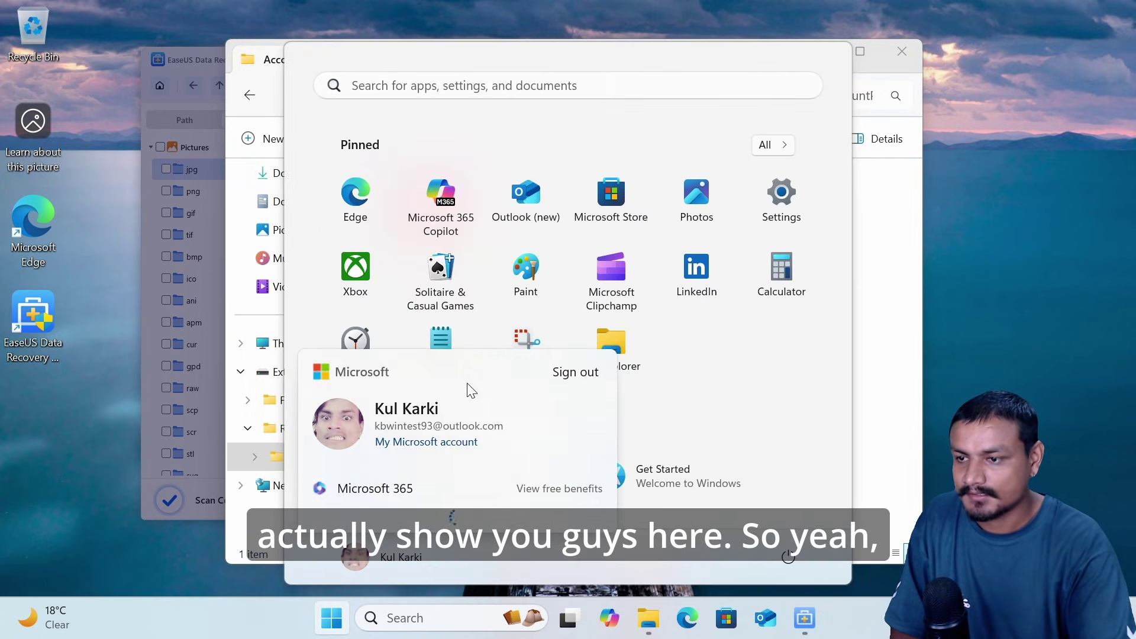
left_click(833, 253)
left_click(888, 284)
- Close the recovered files window and browse the mp4 folder under Videos
left_click(902, 52)
left_click(243, 177)
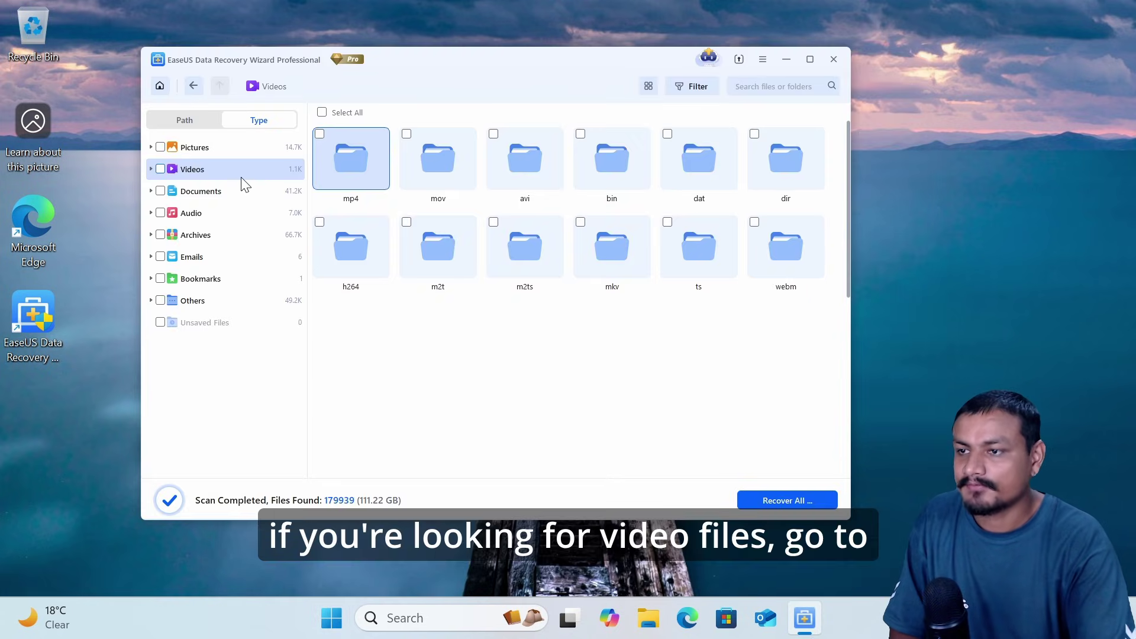
double_click(356, 171)
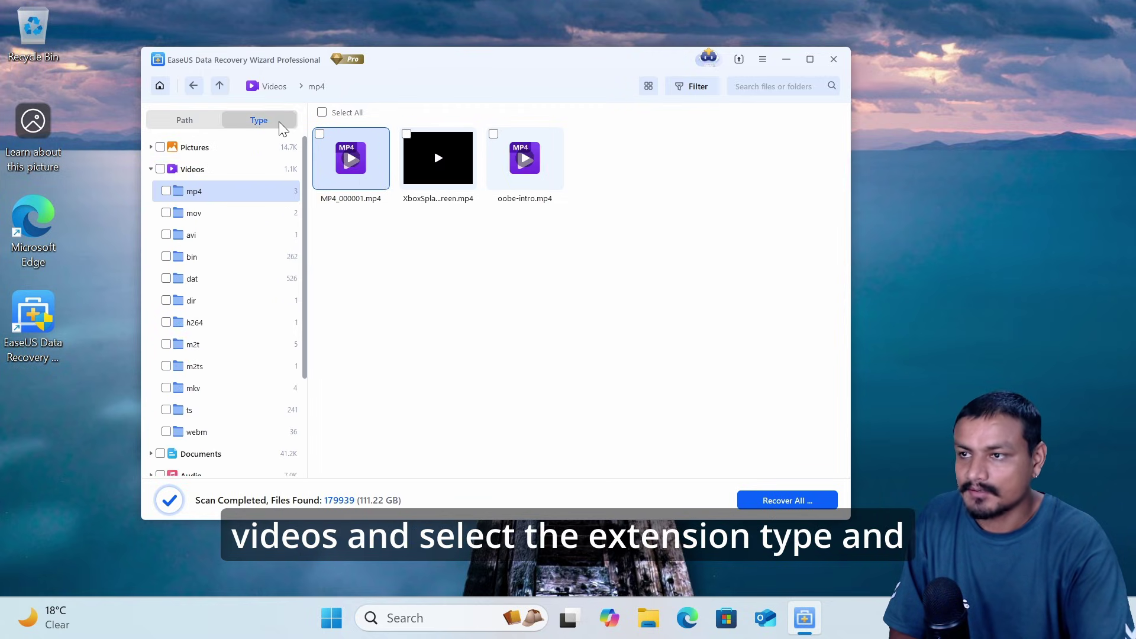
left_click(193, 86)
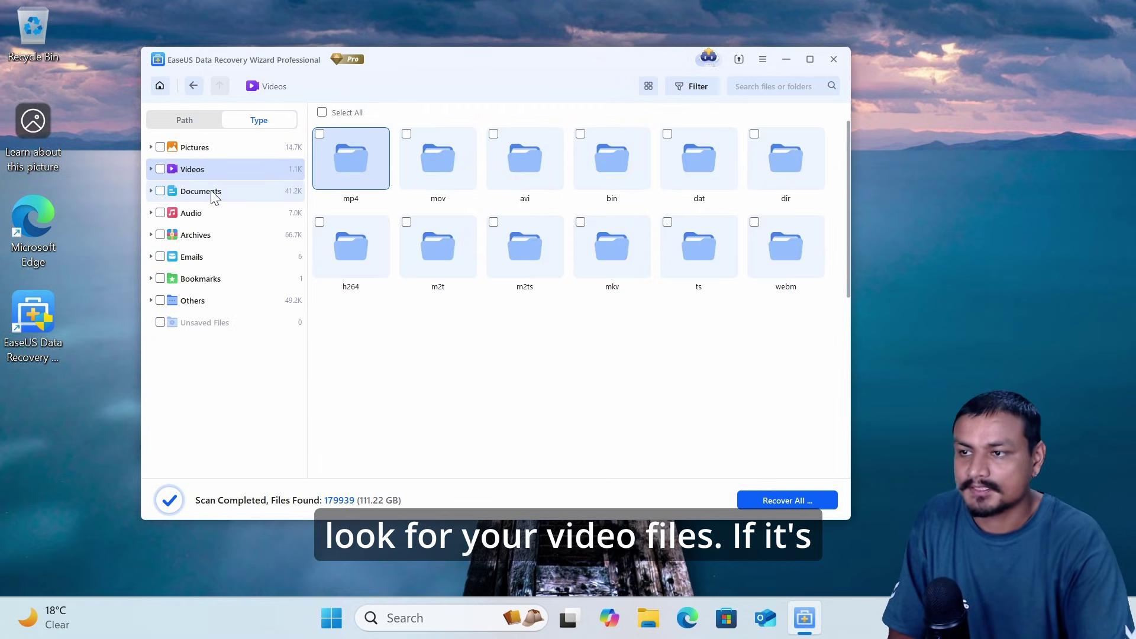
- Browse the doc folder under Documents, then switch results to the Path view
left_click(213, 191)
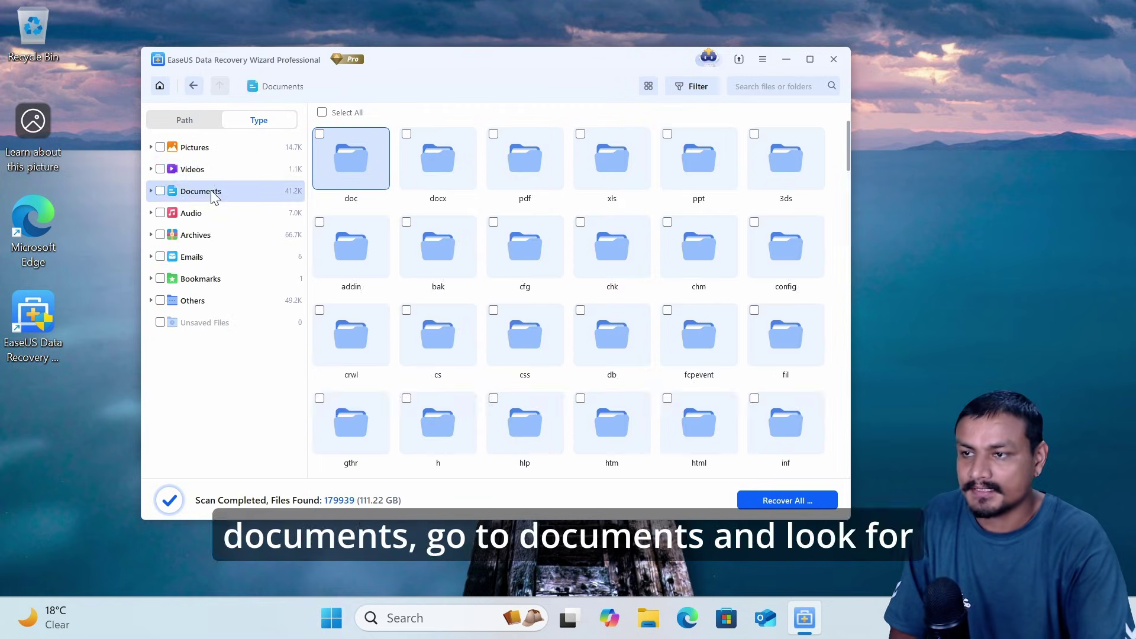
double_click(351, 168)
left_click(194, 86)
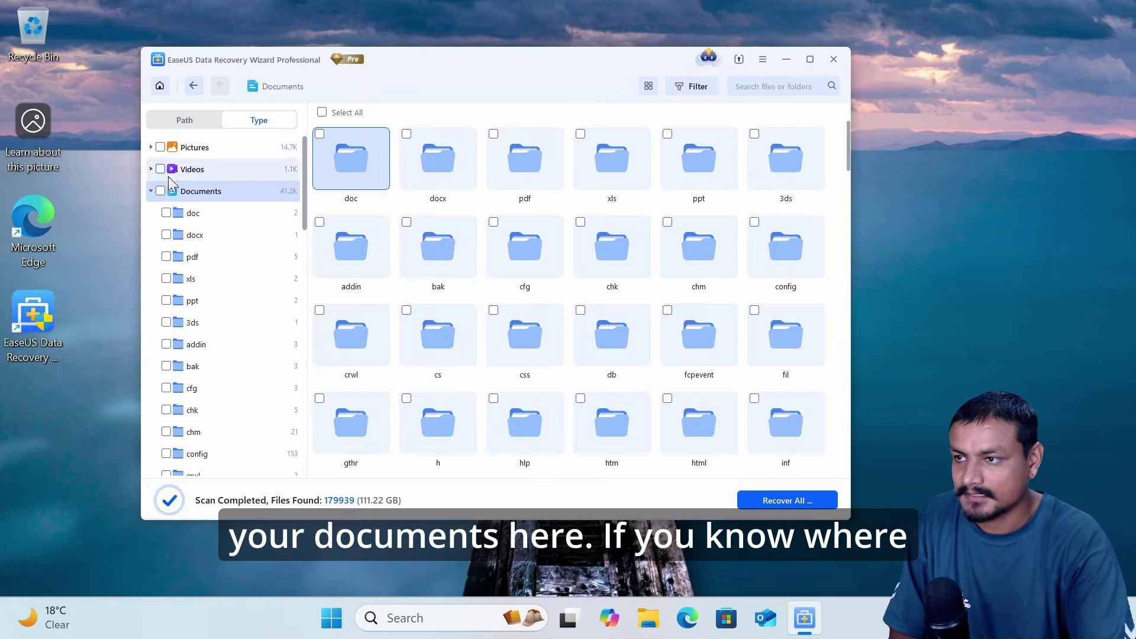
left_click(184, 120)
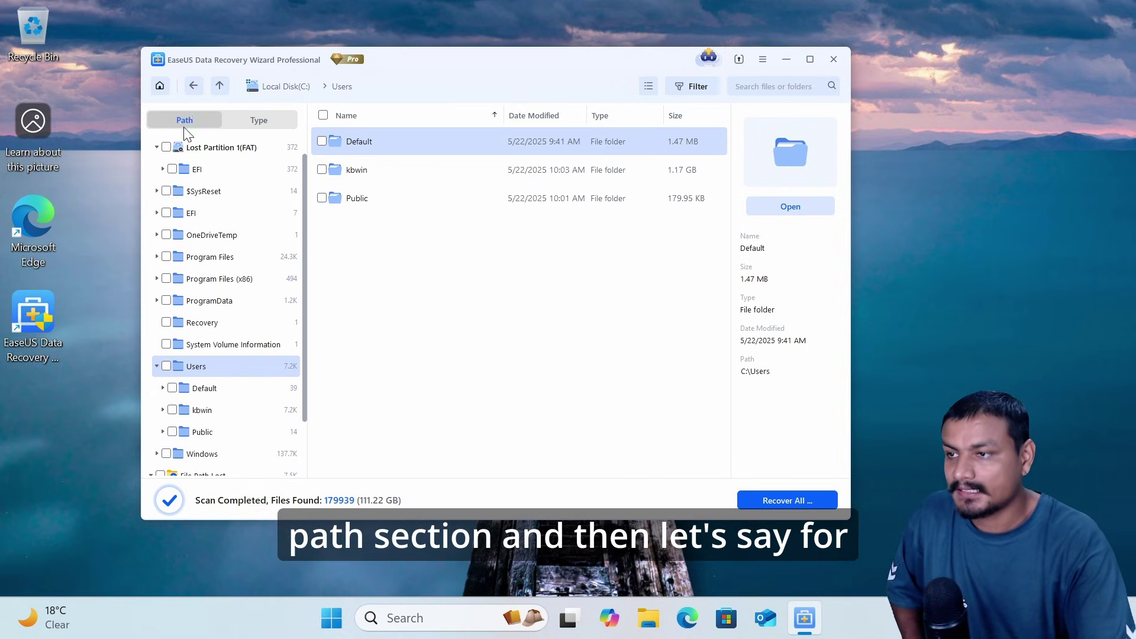
- Browse the user's profile folder and its Downloads in the Path tree
scroll(230, 361, "down", 1)
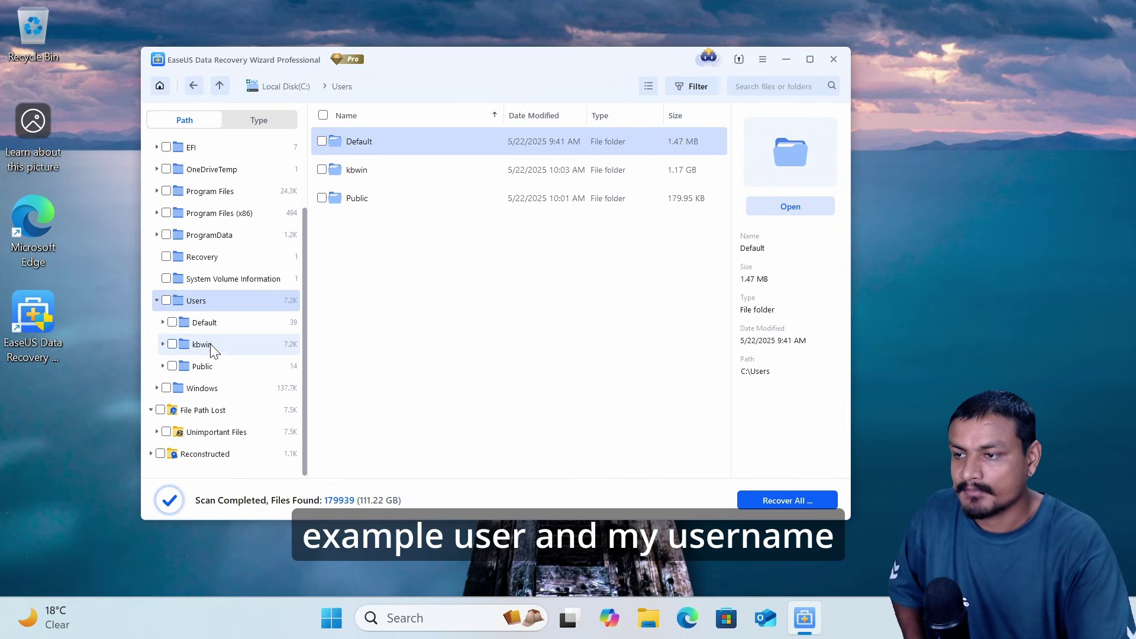
left_click(211, 343)
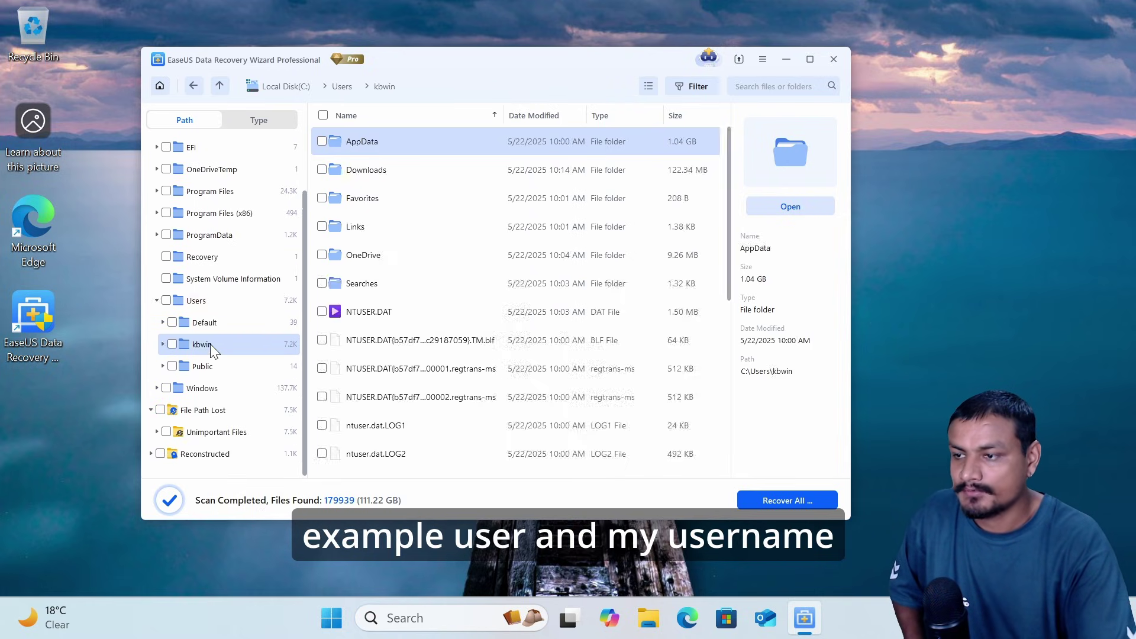
double_click(410, 170)
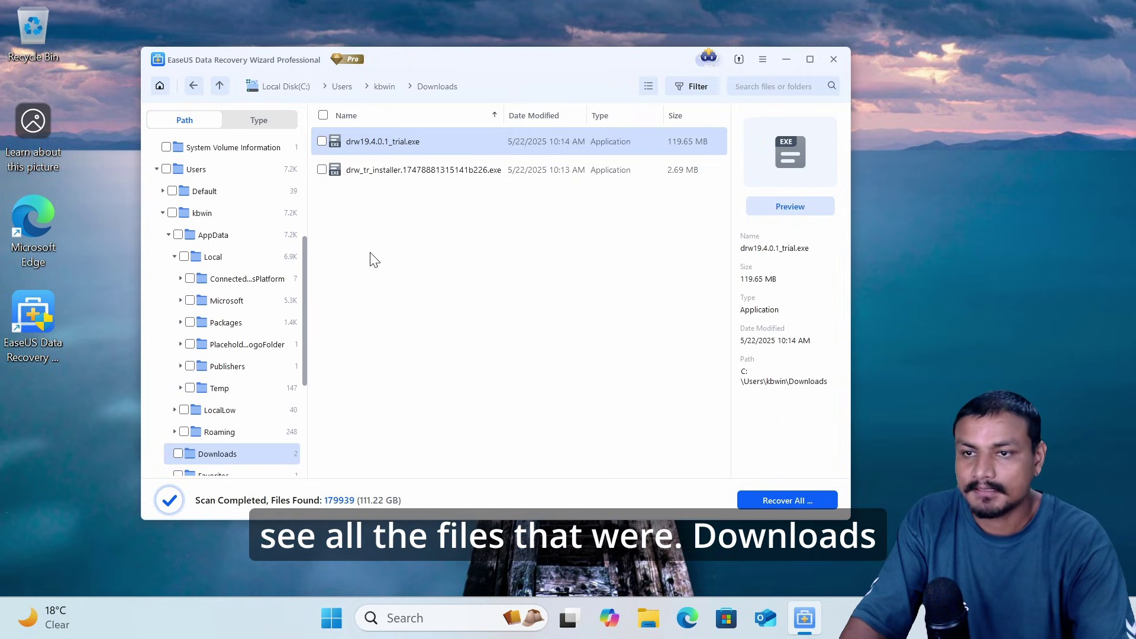
left_click(194, 86)
left_click(193, 86)
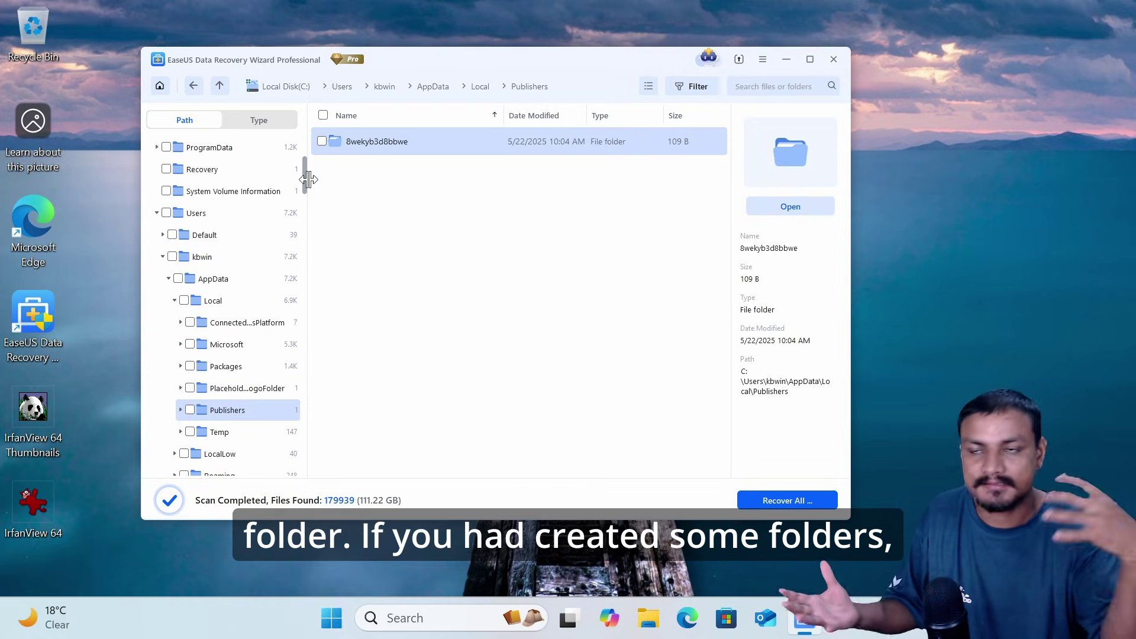
- Tick the OneDrive Pictures folder for recovery
scroll(287, 223, "up", 1)
scroll(237, 284, "down", 6)
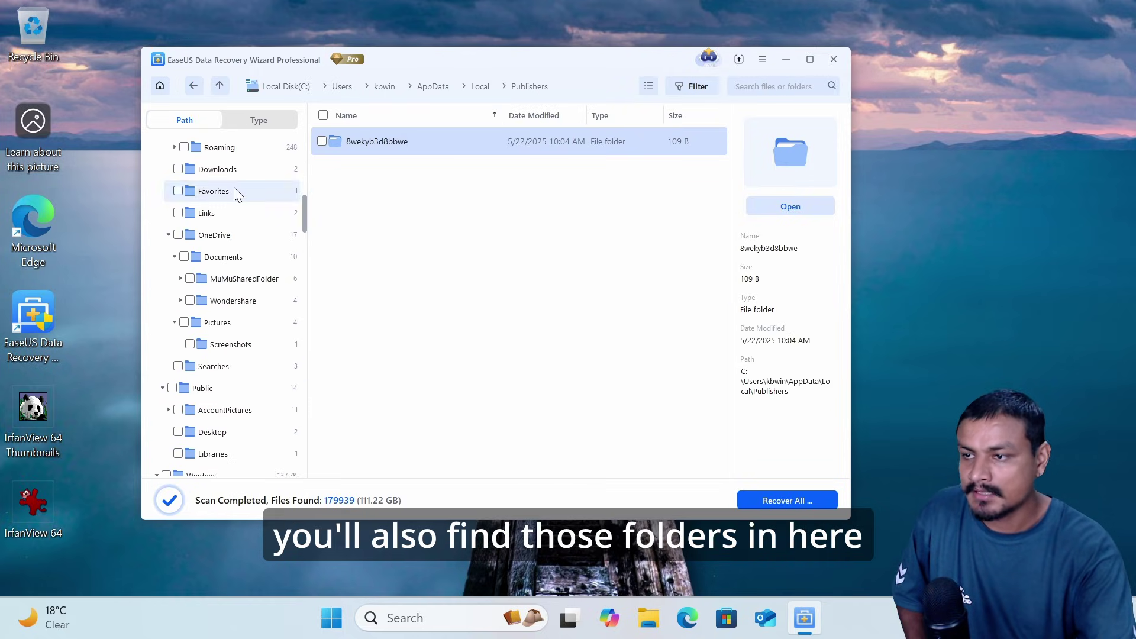
scroll(235, 190, "down", 10)
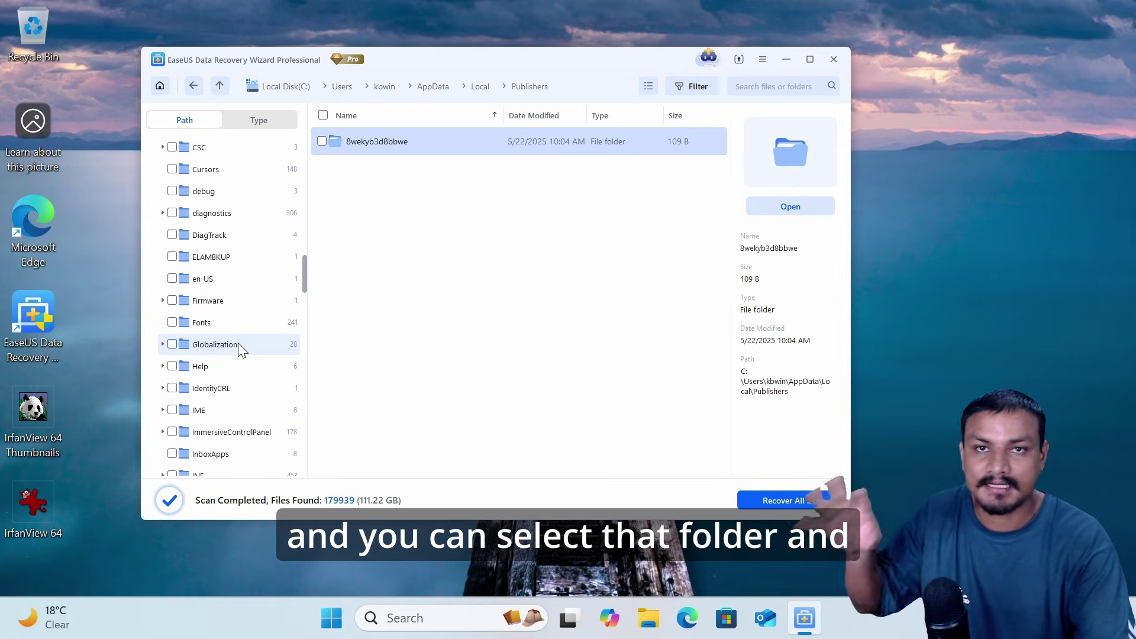
scroll(257, 385, "up", 4)
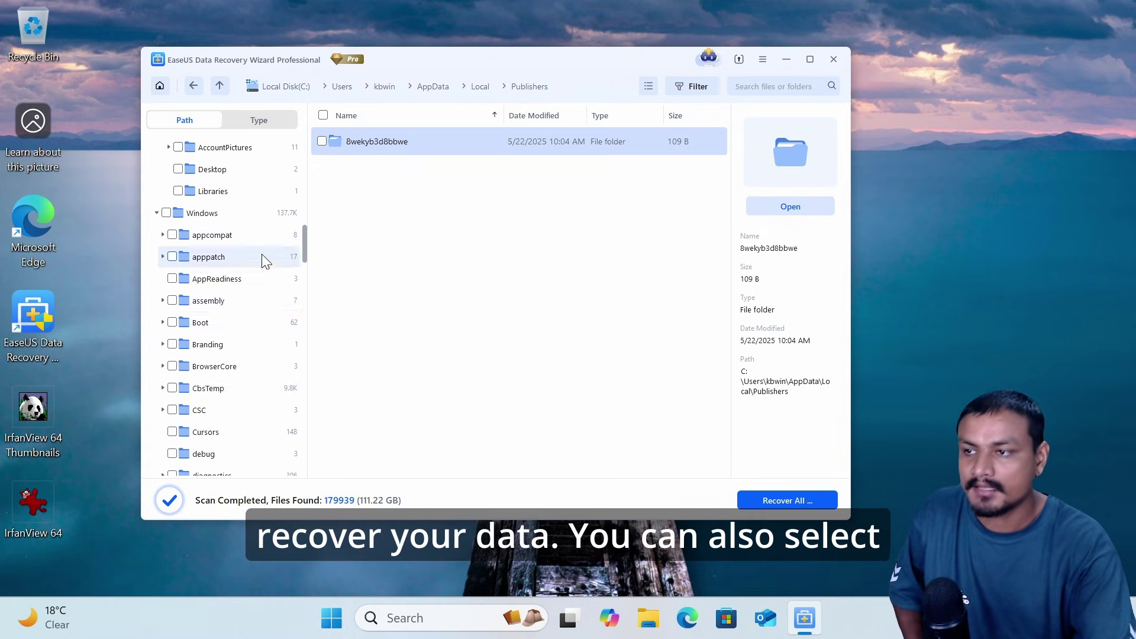
scroll(261, 249, "up", 12)
scroll(207, 256, "down", 8)
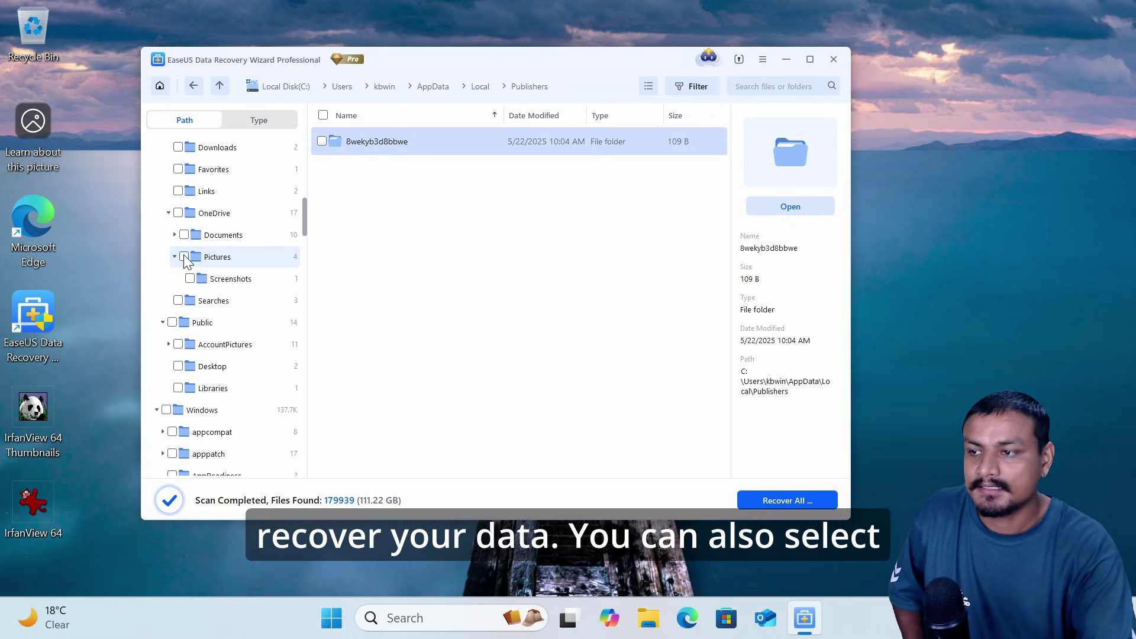
left_click(184, 257)
- Recover the 4 selected files to Extra Drive (E:) and view them
left_click(786, 507)
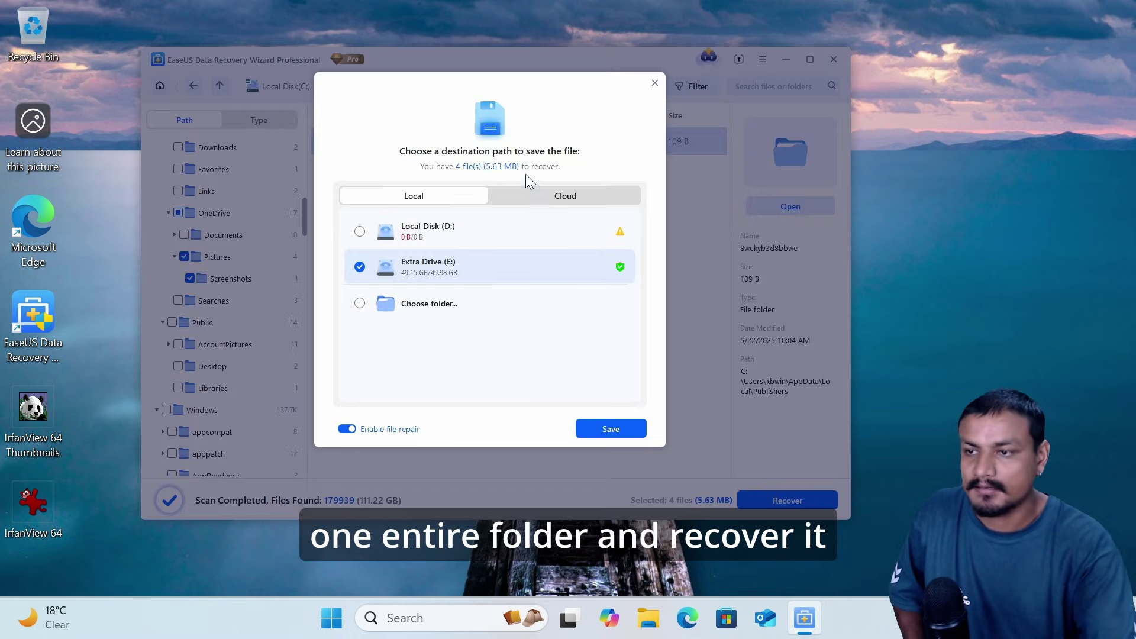
left_click(611, 429)
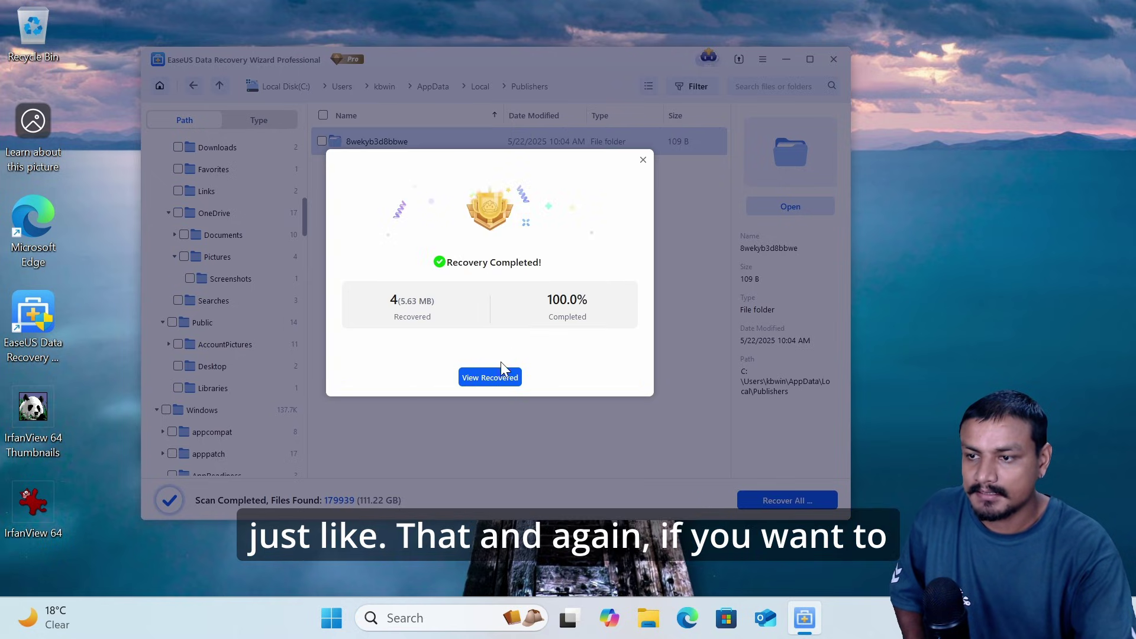
left_click(490, 376)
- Browse Pictures, Videos and Documents by type, open doc, then return home
left_click(260, 118)
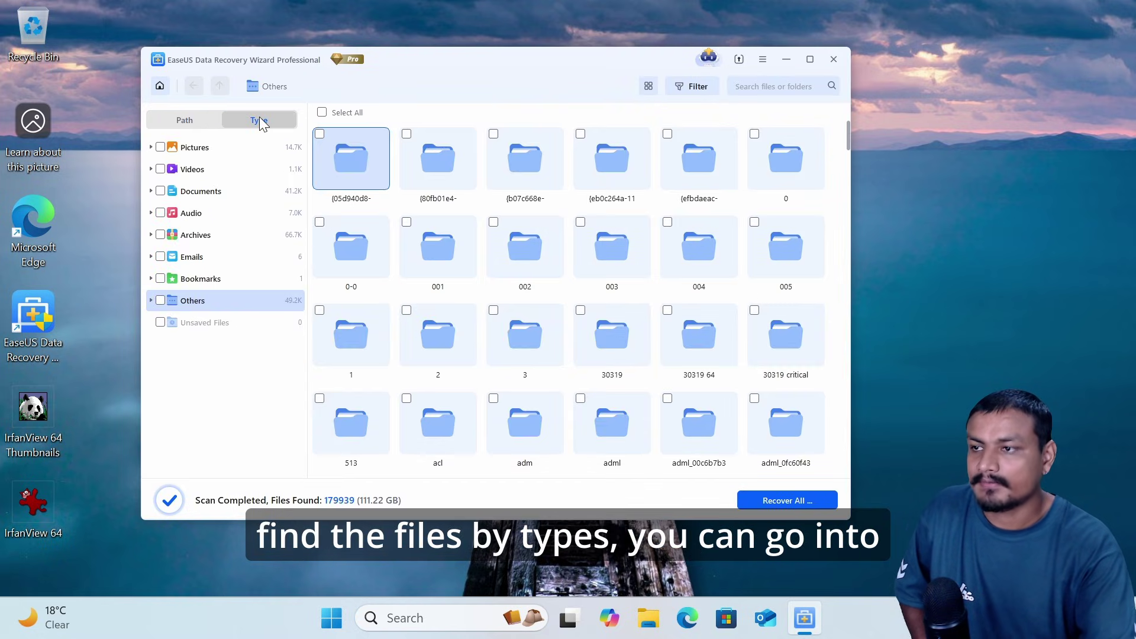
left_click(198, 149)
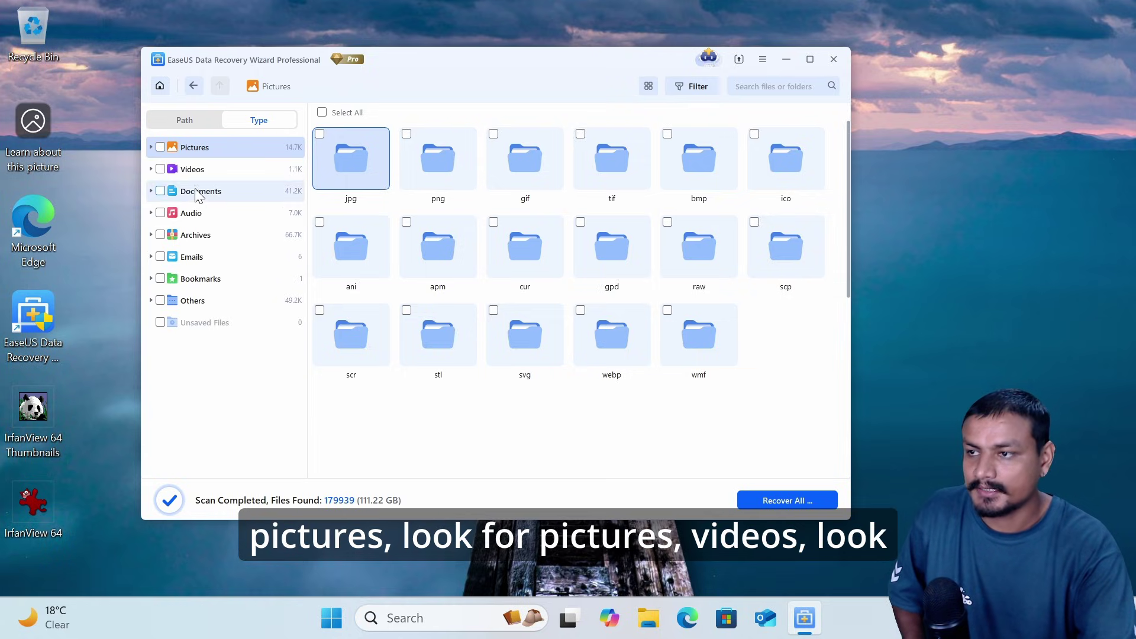
left_click(184, 170)
left_click(213, 194)
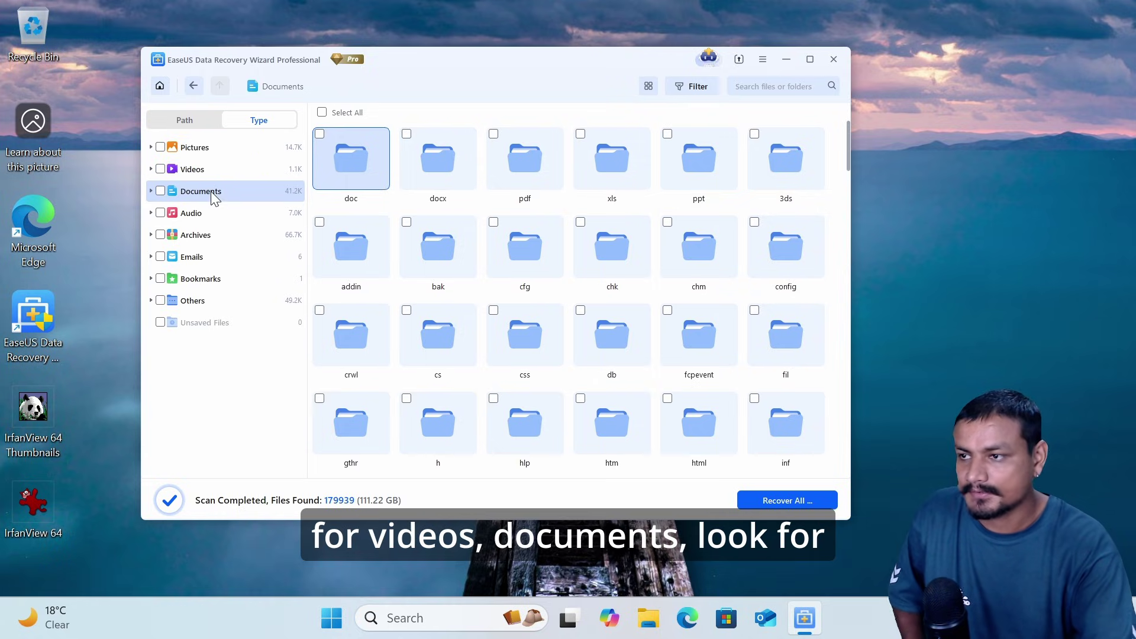
double_click(355, 171)
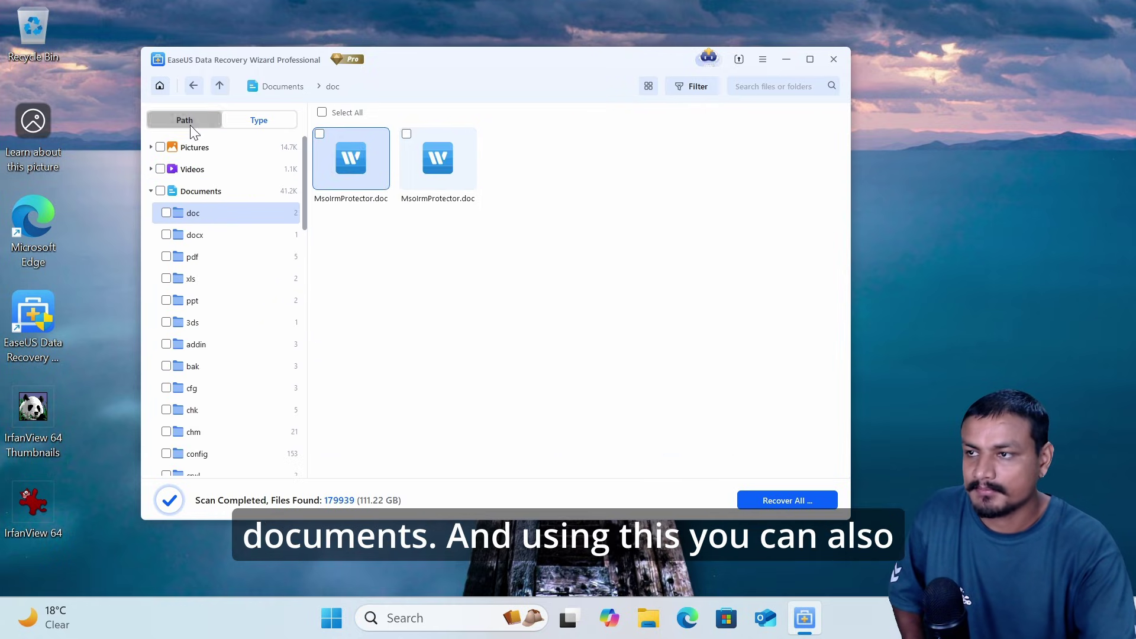
left_click(193, 88)
left_click(193, 89)
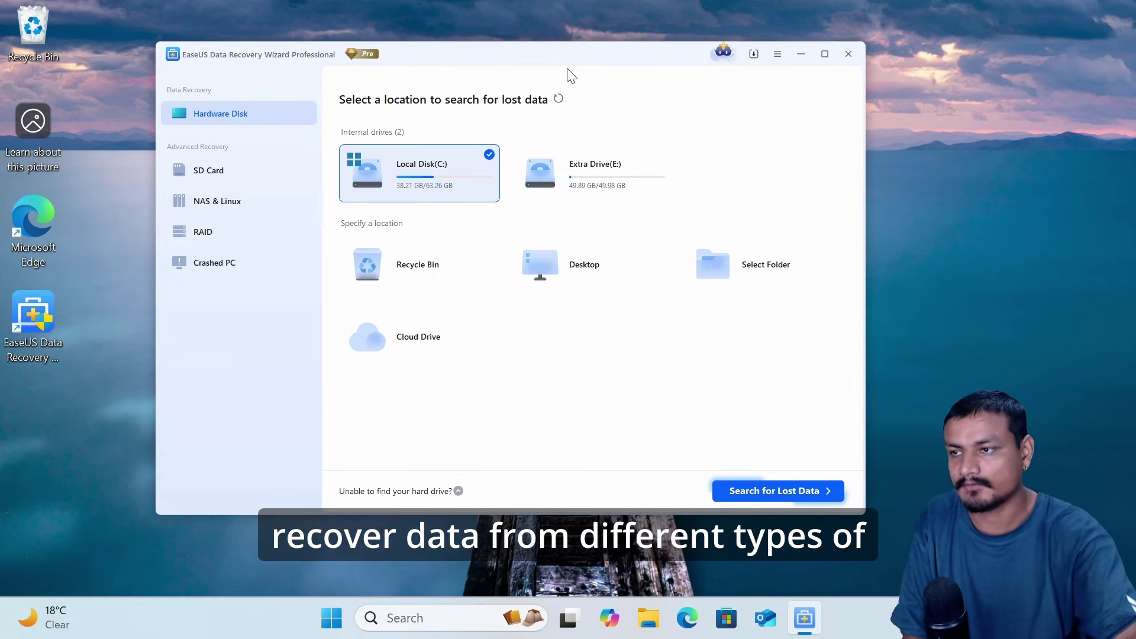
- Choose Crashed PC recovery and start creating a bootable USB rescue drive
left_click(215, 172)
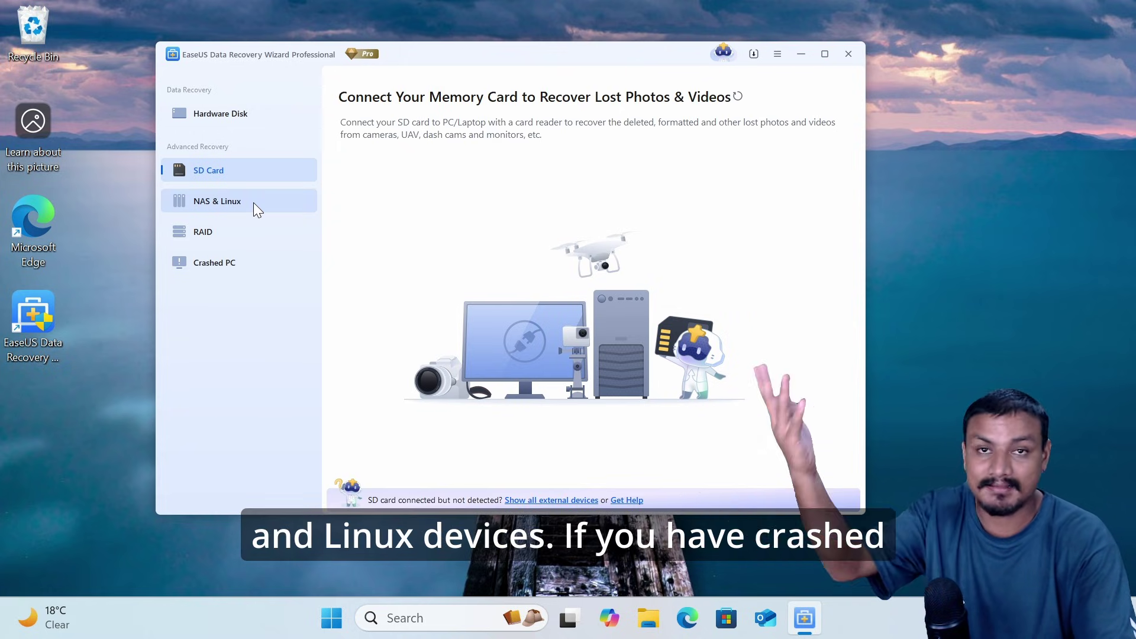
left_click(213, 264)
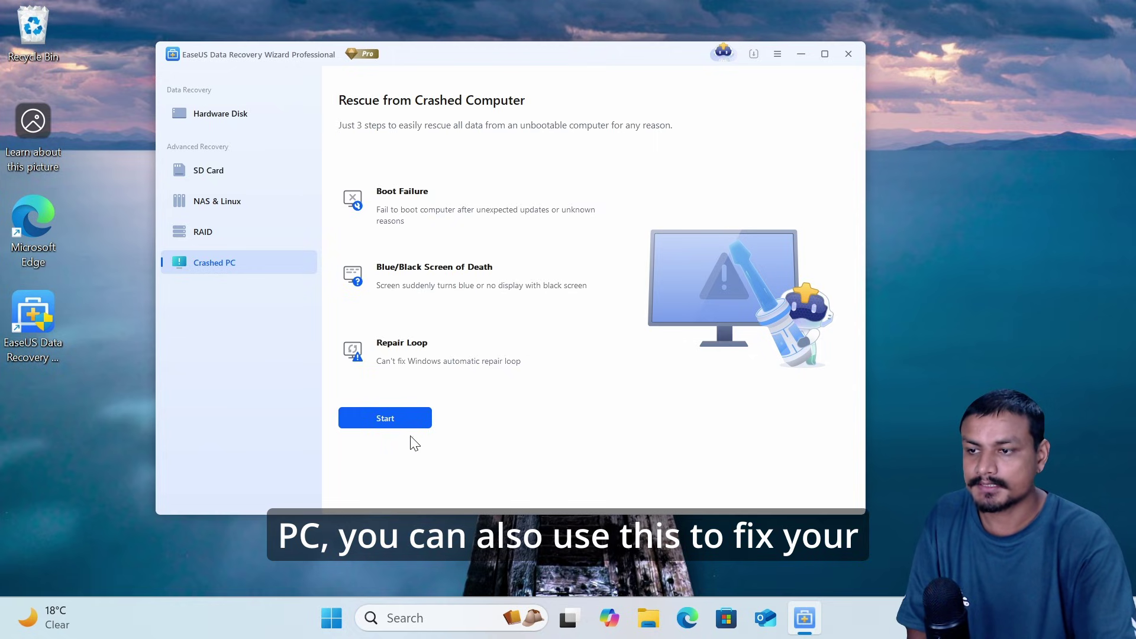
left_click(389, 422)
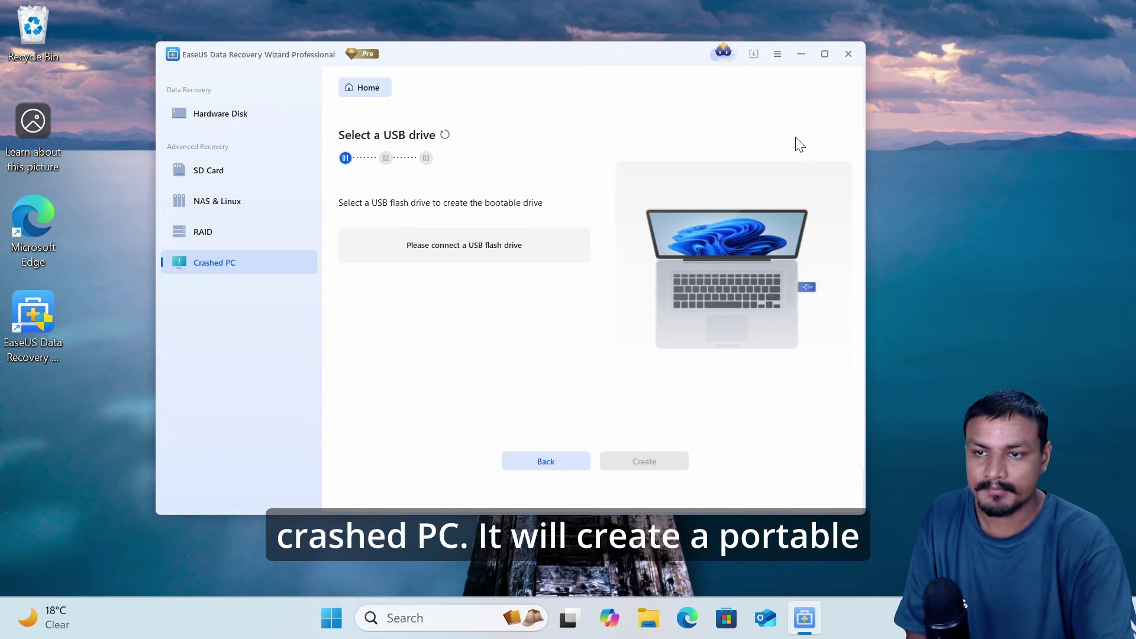